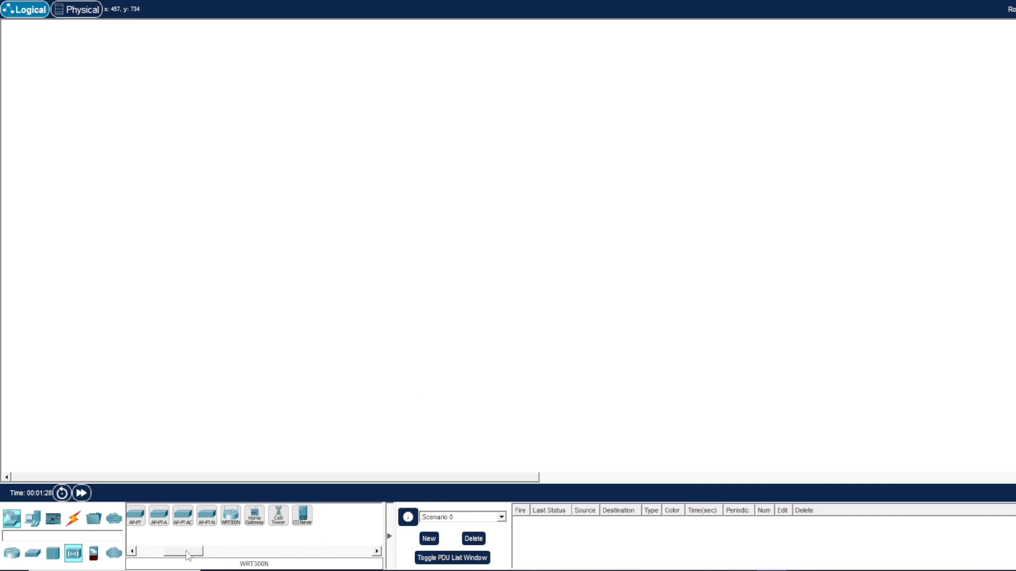
Place a WRT300N wireless router in the middle of the workspace.
drag(189, 552, 164, 553)
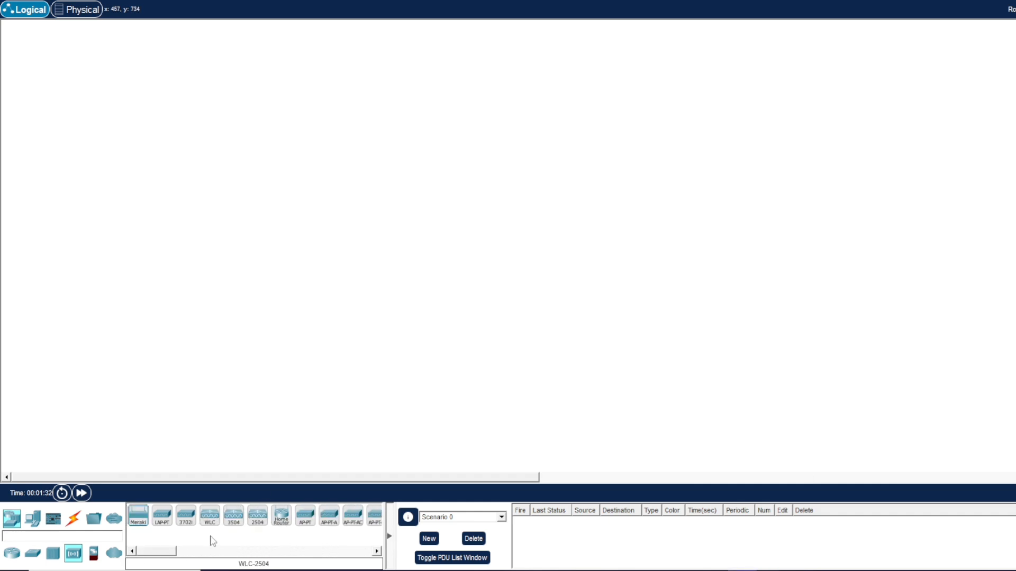
drag(157, 554, 182, 552)
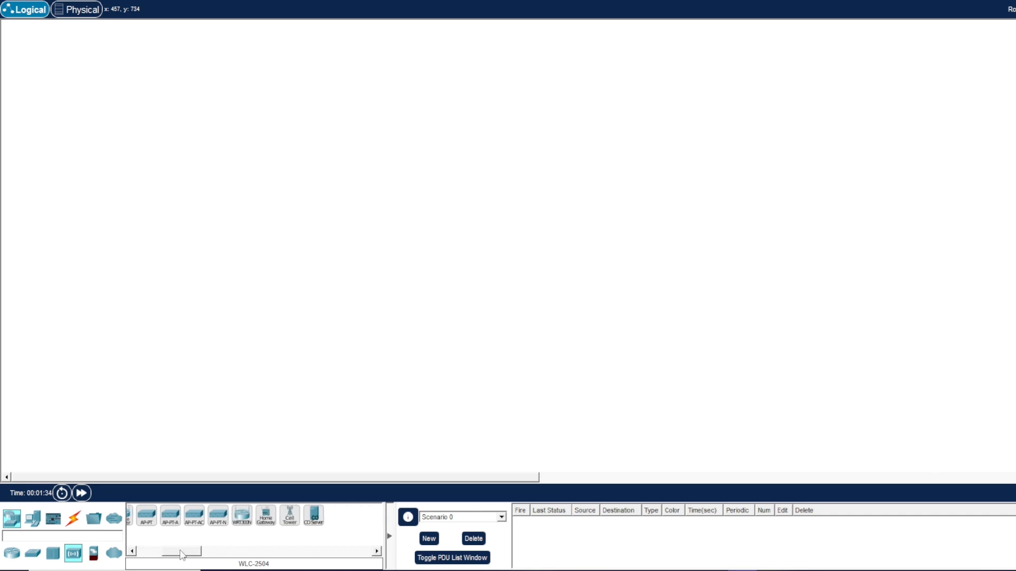
click(241, 515)
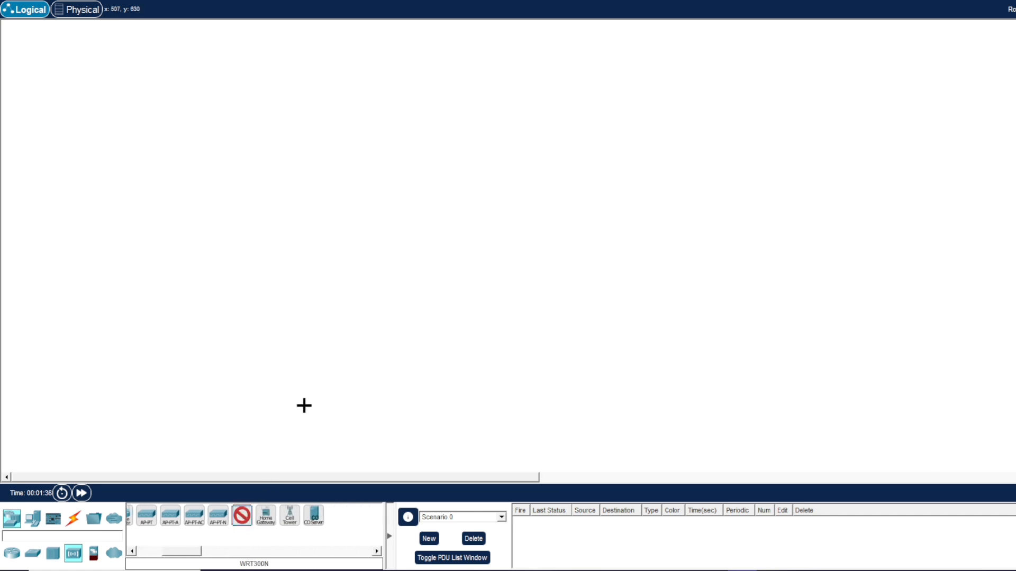
click(492, 190)
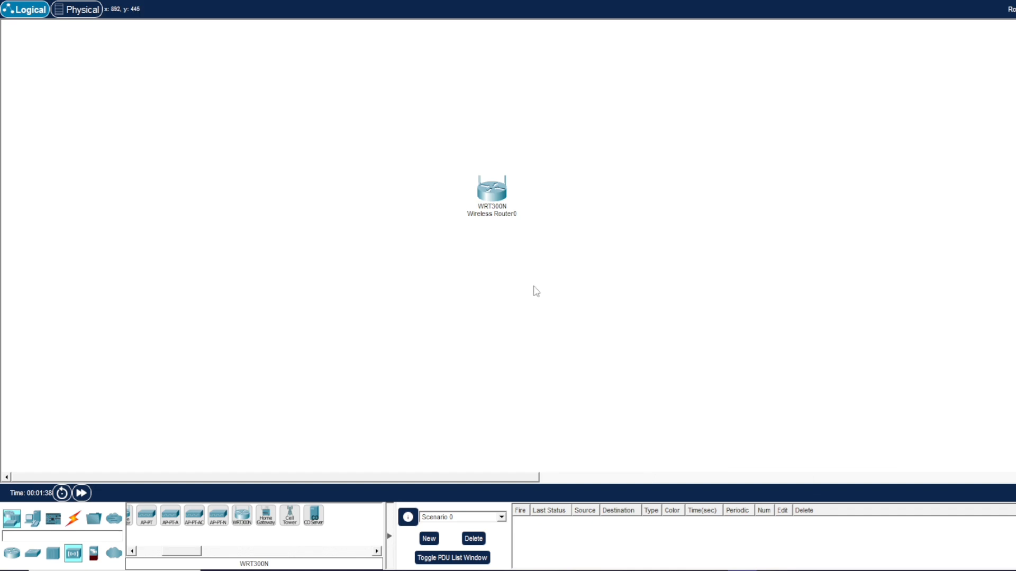
Rename the router's label to DHCP Home Router.
double_click(500, 214)
click(538, 214)
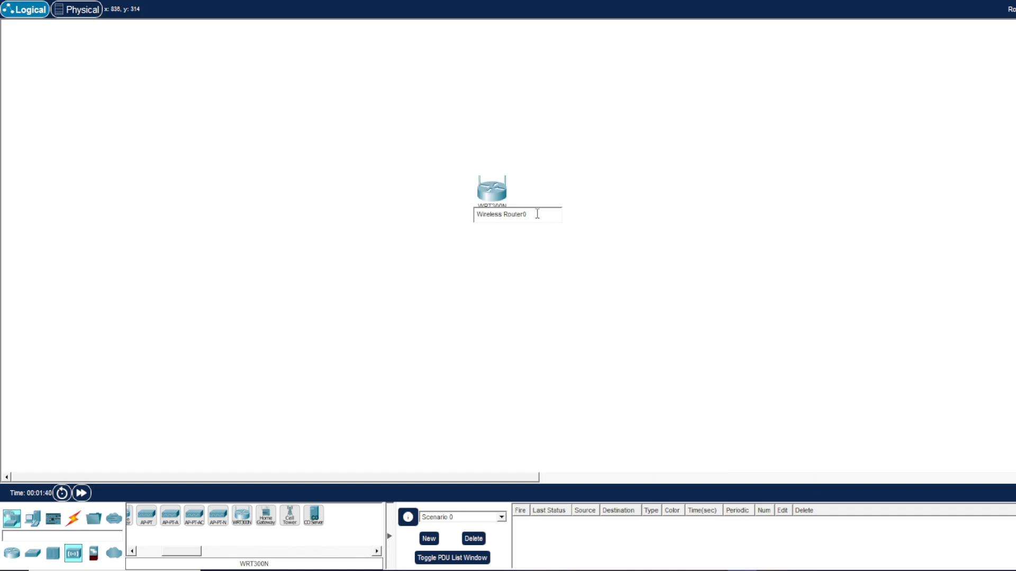
shift+click(475, 216)
text(DHCP Hom)
key(Return)
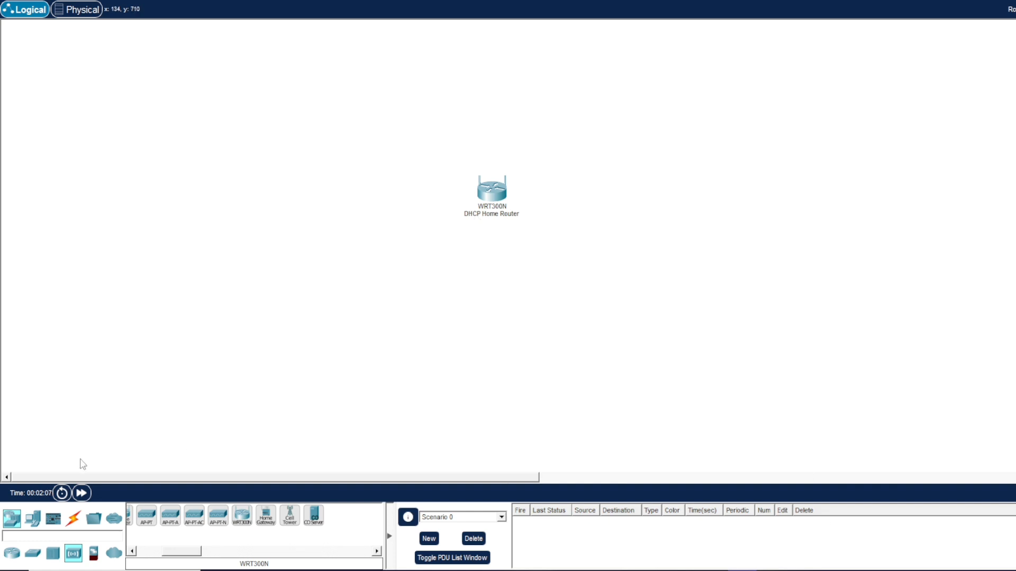
Place three generic PCs below the router and nudge PC1 slightly to the right.
drag(166, 552, 135, 555)
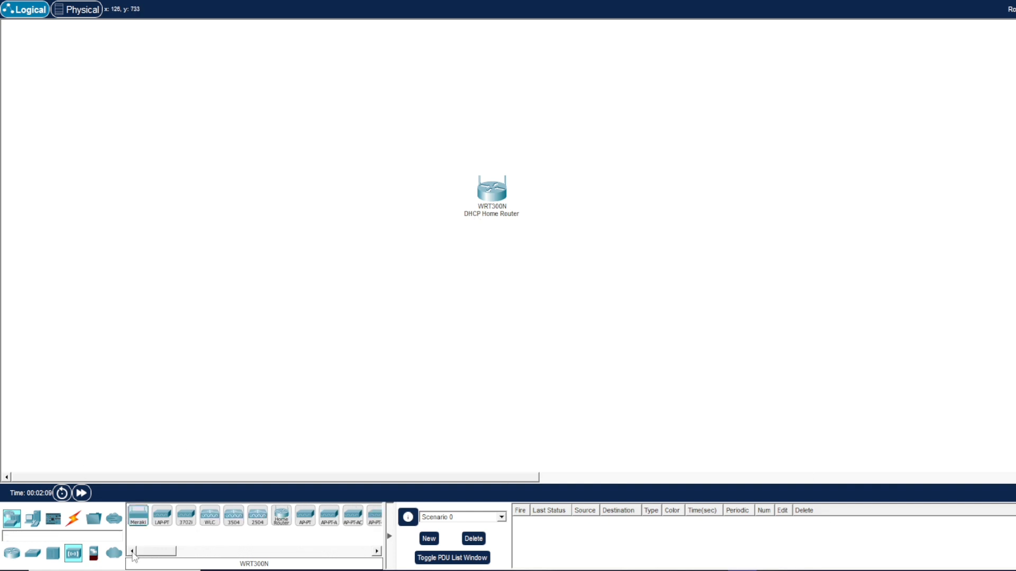
click(33, 518)
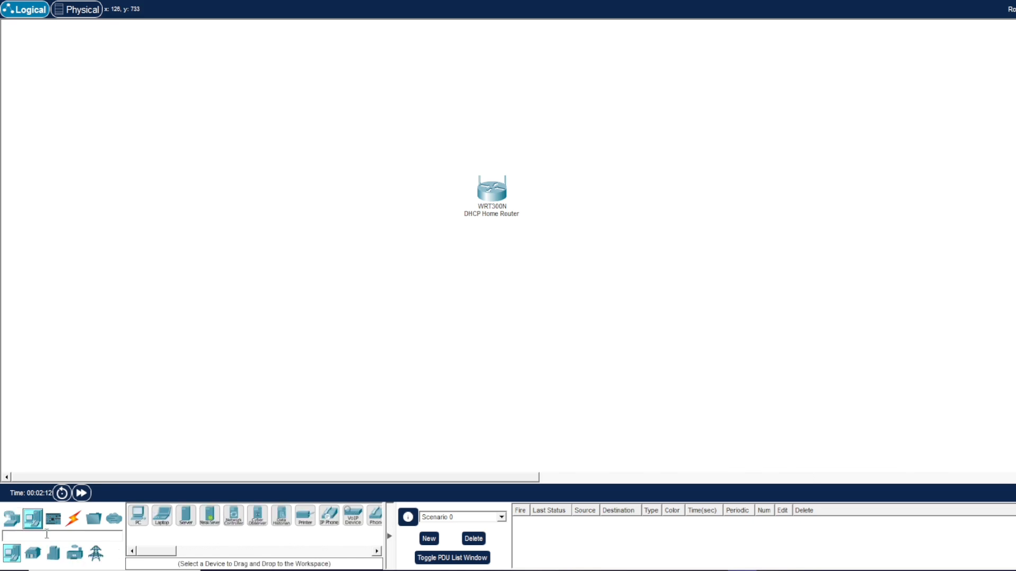
click(137, 517)
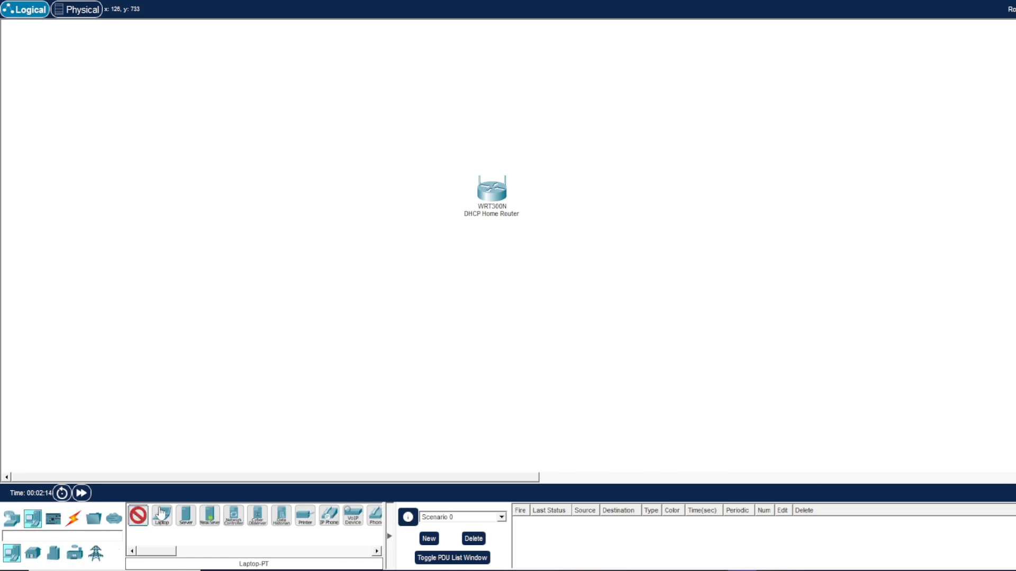
click(381, 272)
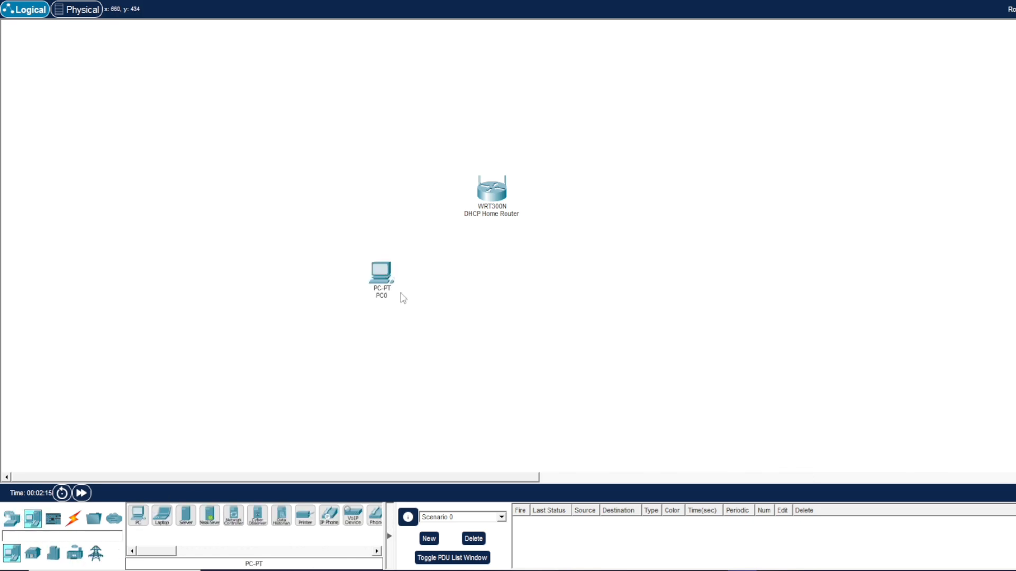
click(137, 517)
click(447, 298)
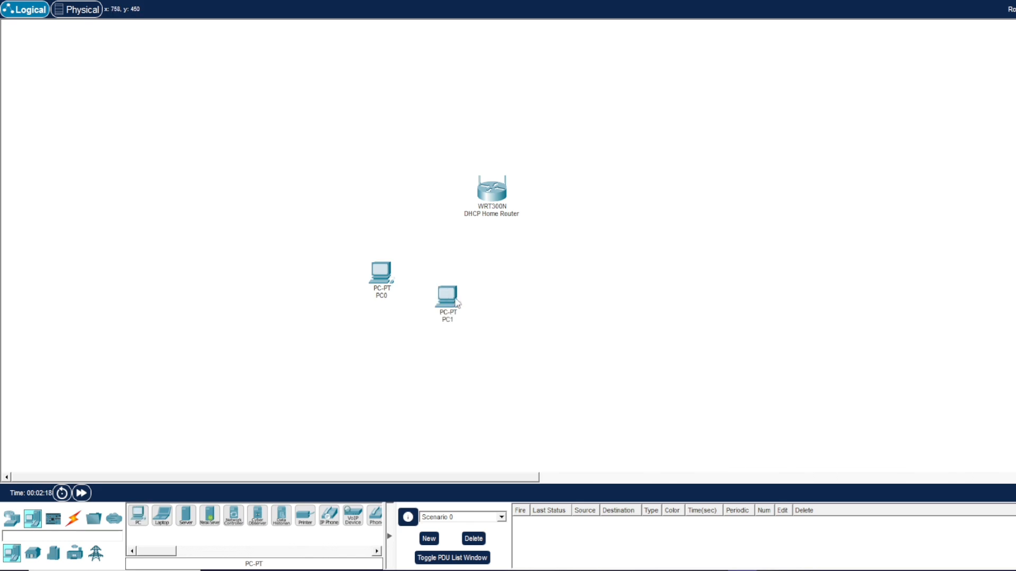
click(138, 517)
click(575, 288)
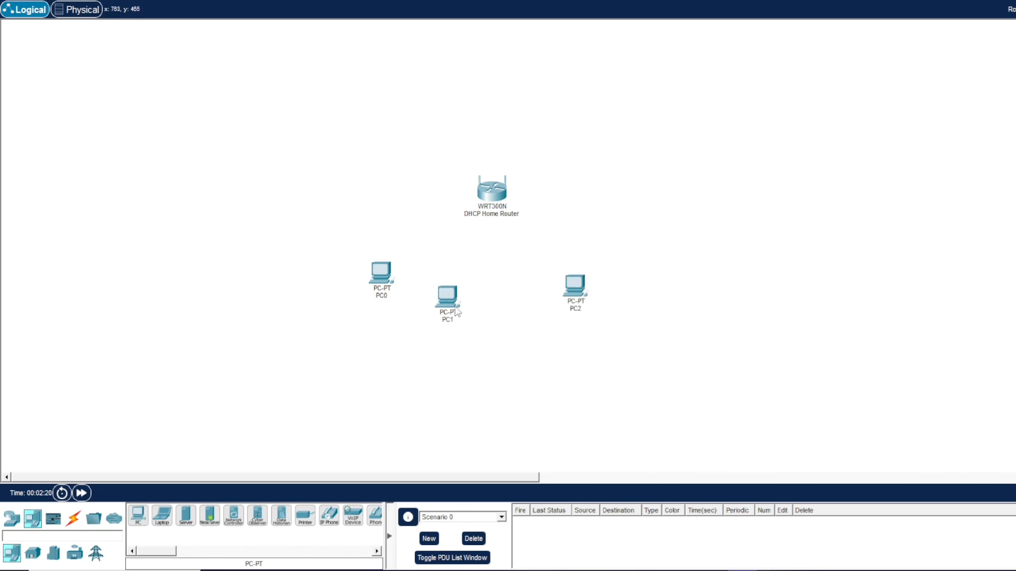
drag(455, 310, 471, 308)
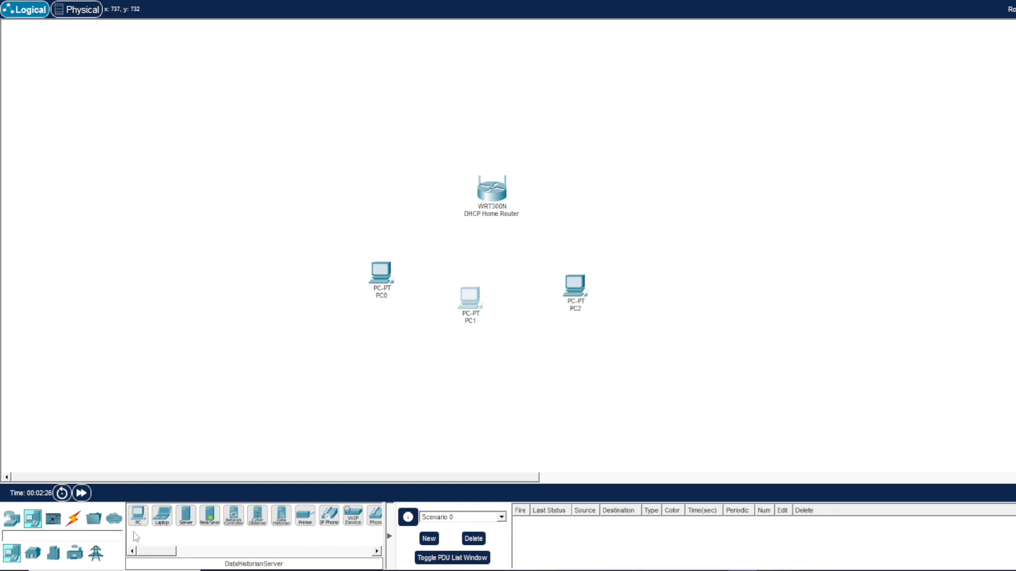
Connect PC0's FastEthernet0 to the router's Ethernet 1 port with a copper straight-through cable.
click(73, 524)
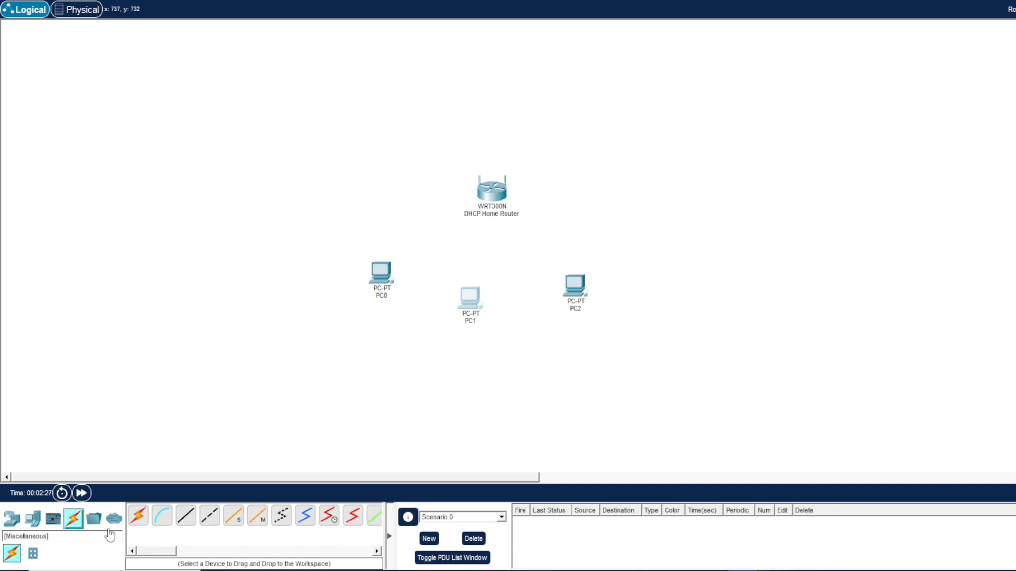
click(185, 516)
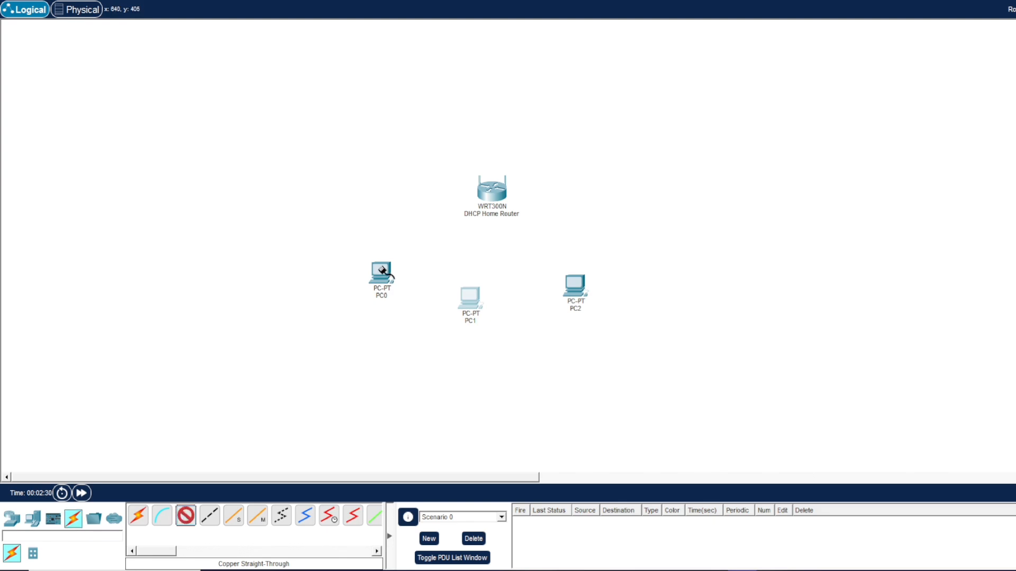
click(382, 272)
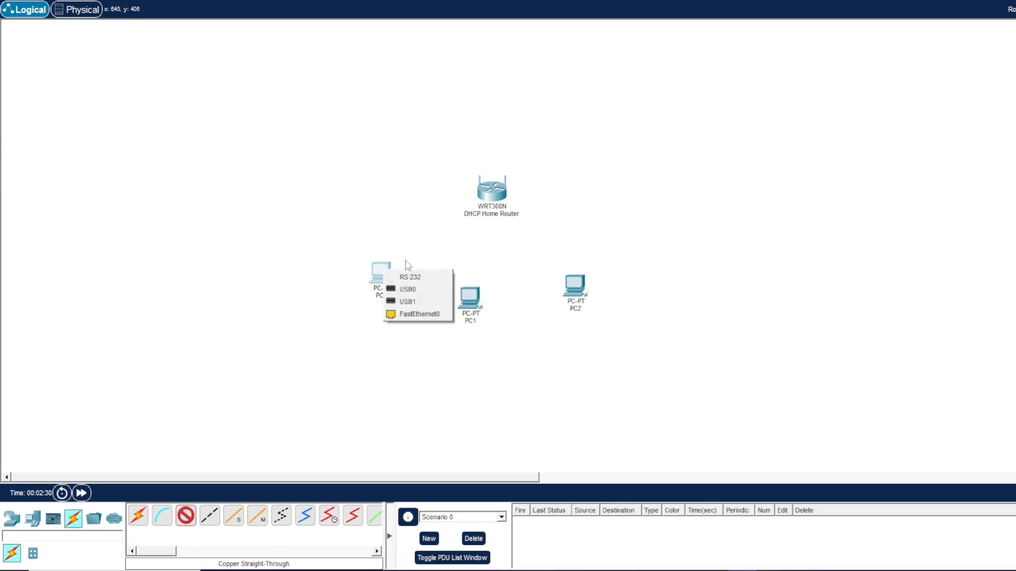
click(433, 315)
click(491, 199)
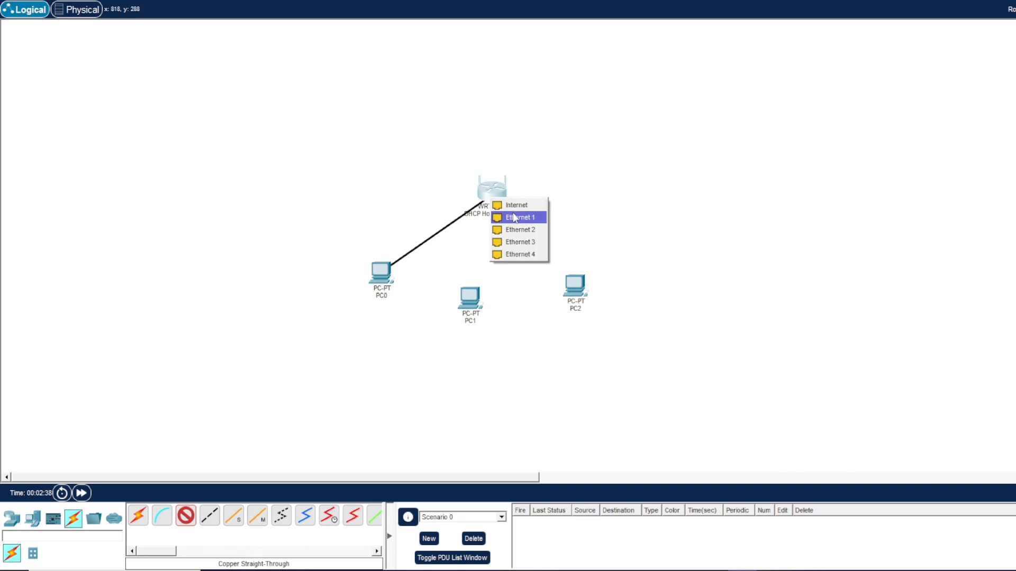
click(514, 217)
Connect PC1's FastEthernet0 to another router Ethernet port with a copper straight-through cable.
click(469, 300)
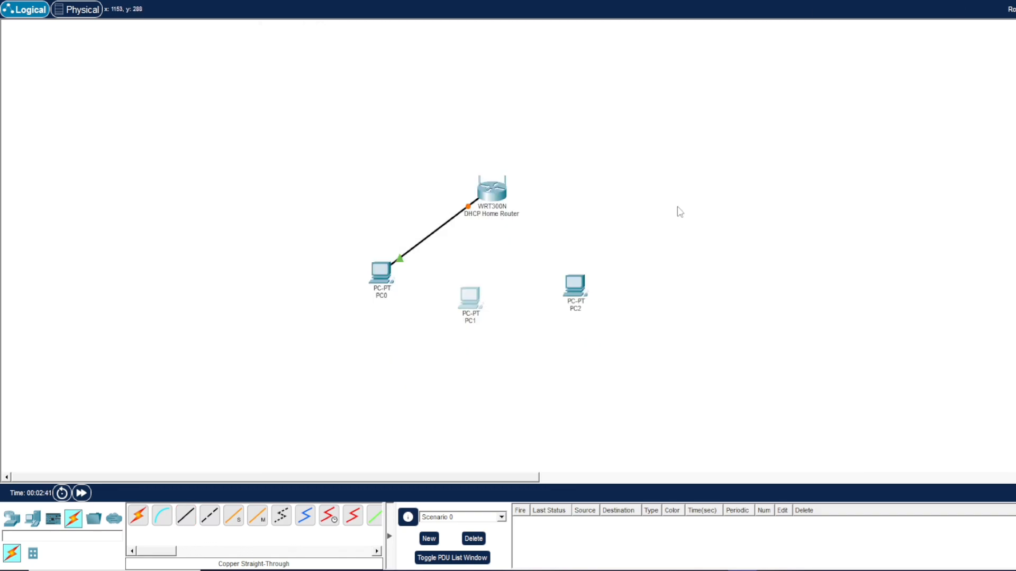
click(870, 36)
click(186, 515)
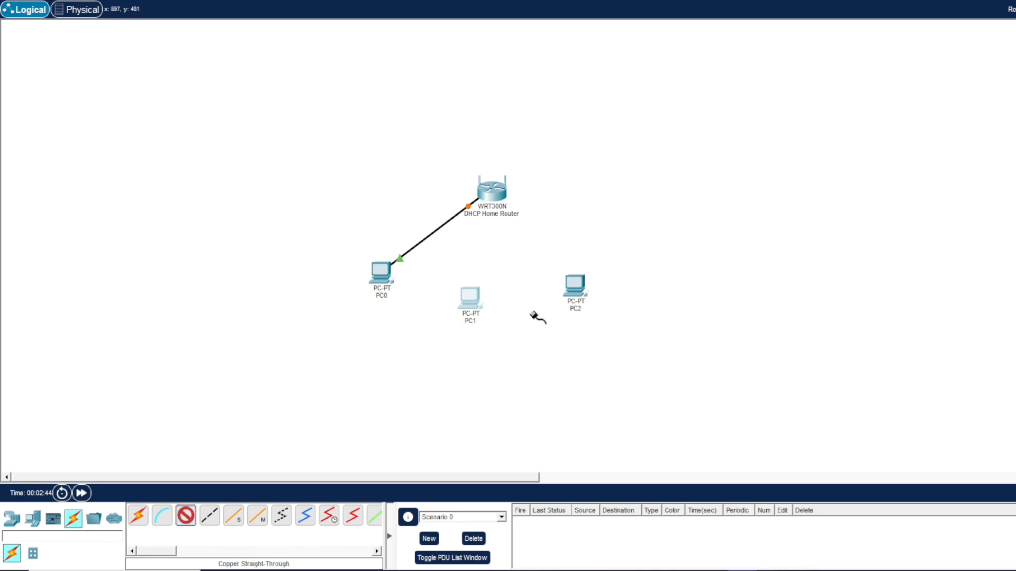
click(469, 297)
click(502, 342)
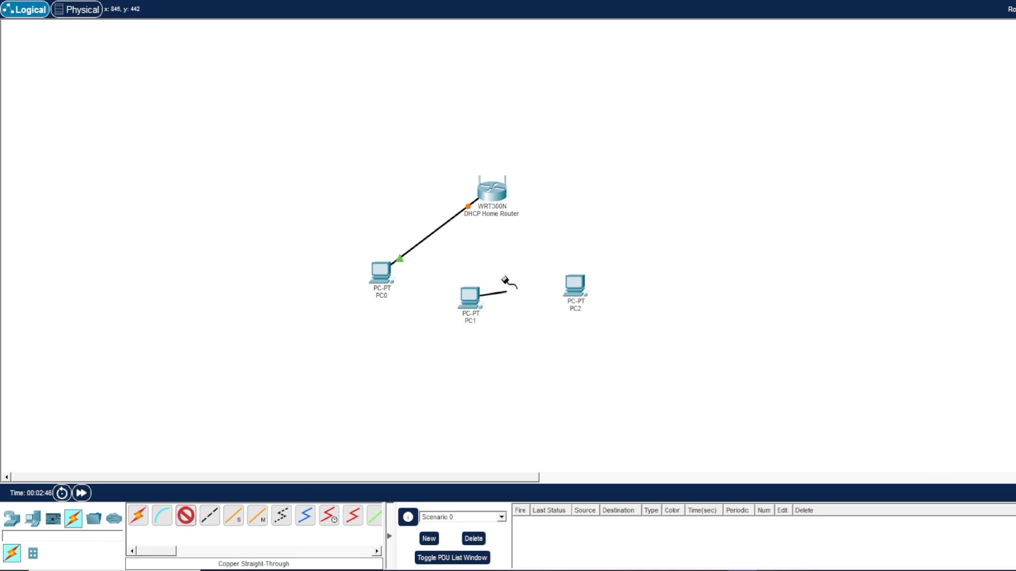
click(496, 195)
click(512, 219)
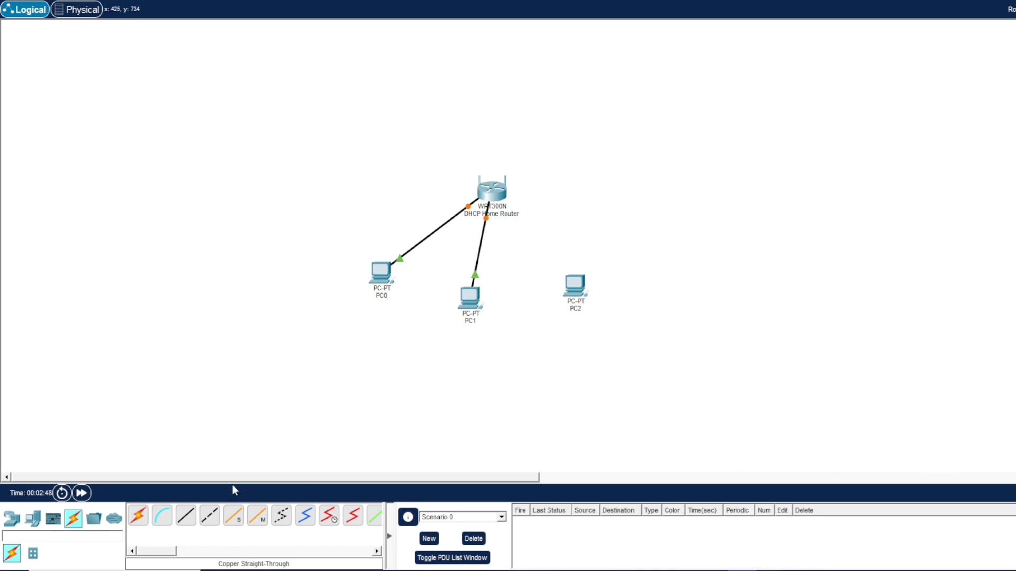
Connect PC2 to a free router Ethernet port with a copper straight-through cable.
click(186, 515)
click(575, 286)
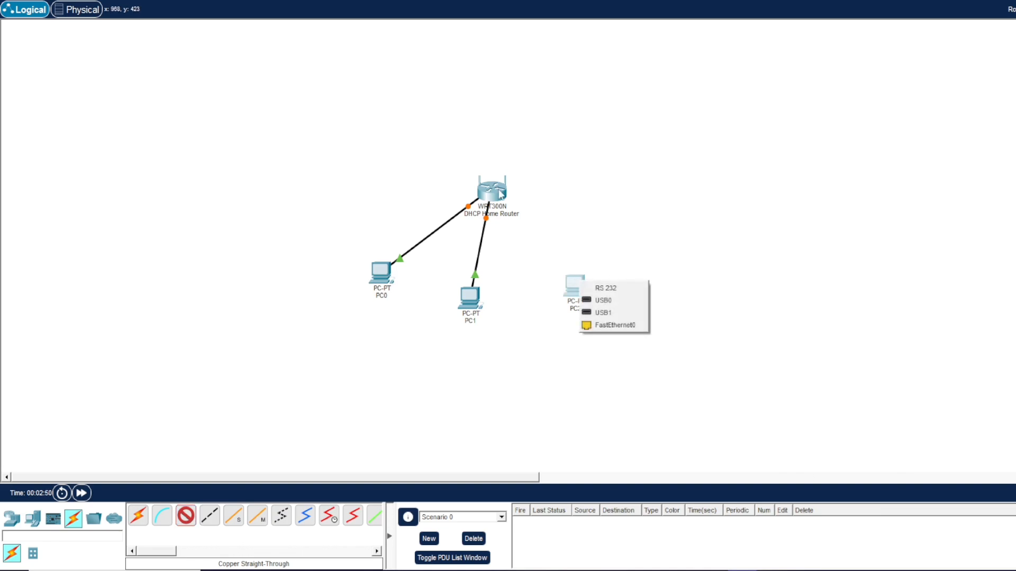
click(502, 195)
click(528, 214)
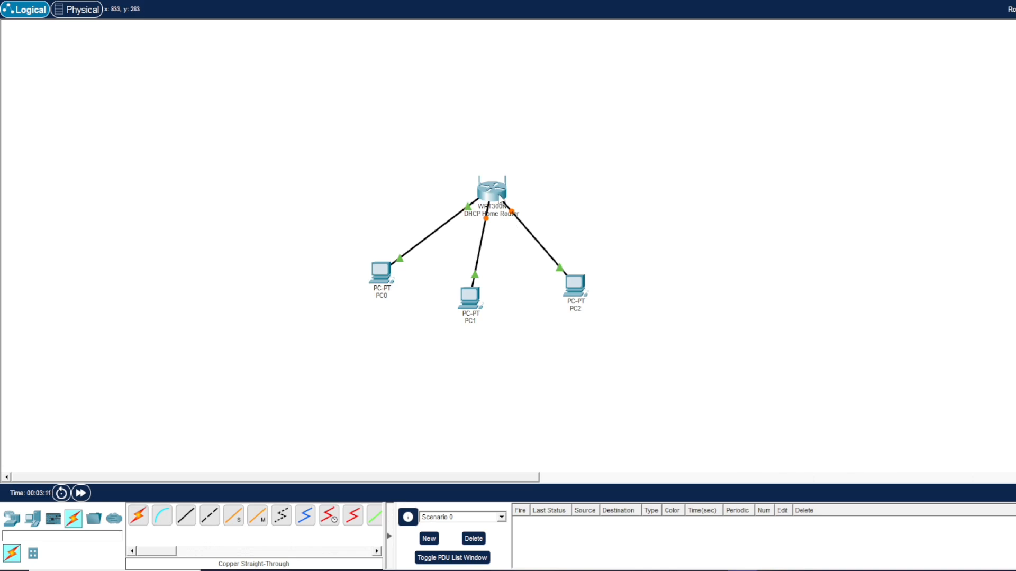
mouse_move(500, 200)
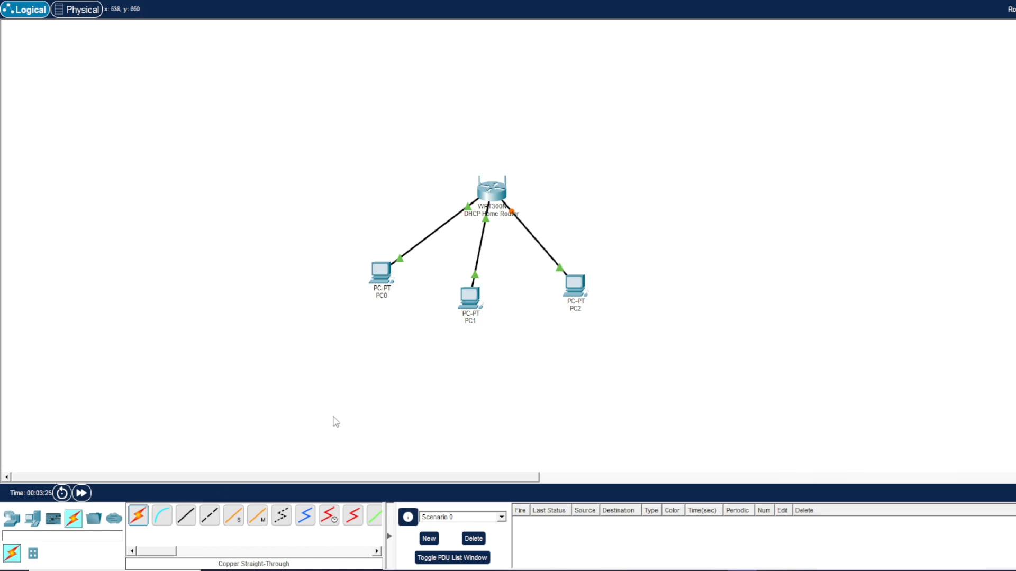
Examine the router's web setup page and its Internet and LAN interface settings.
click(494, 195)
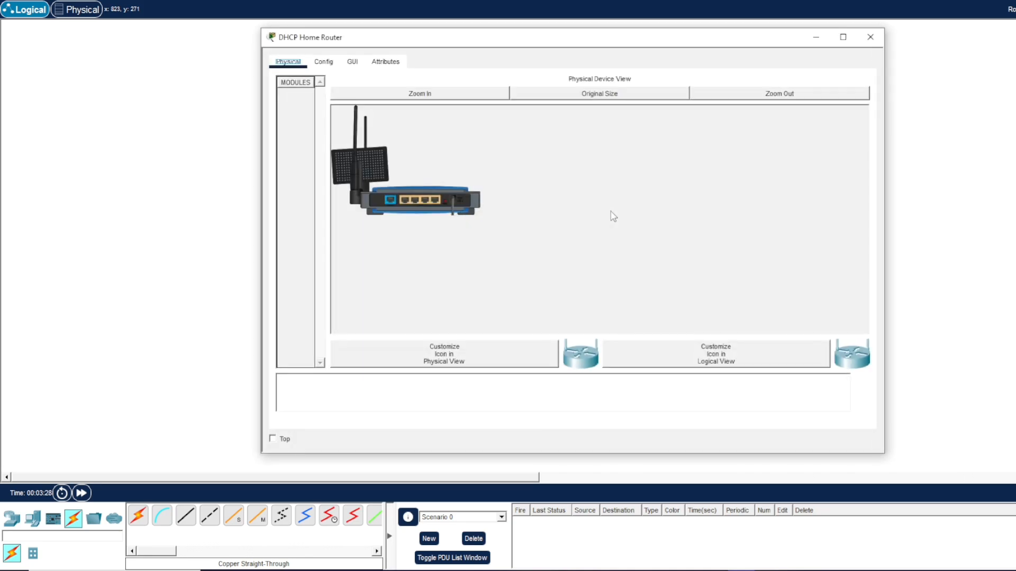
click(350, 63)
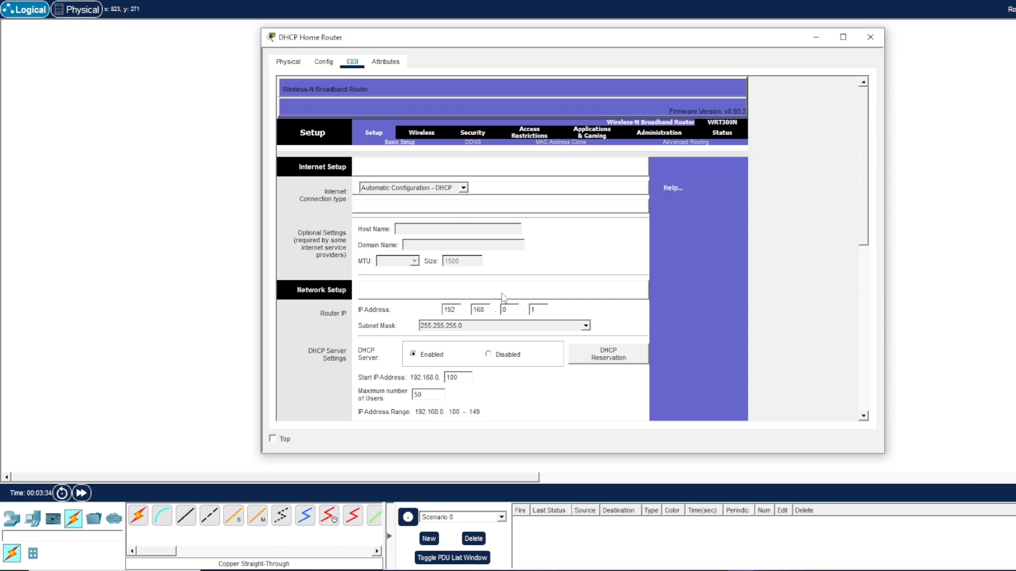
scroll(490, 326, down, 1)
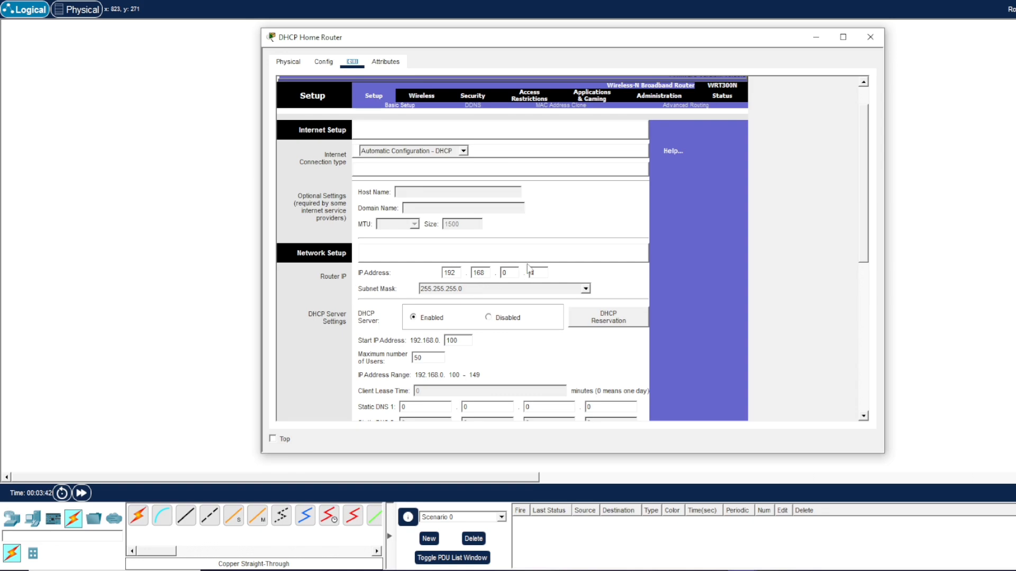
click(319, 62)
click(313, 129)
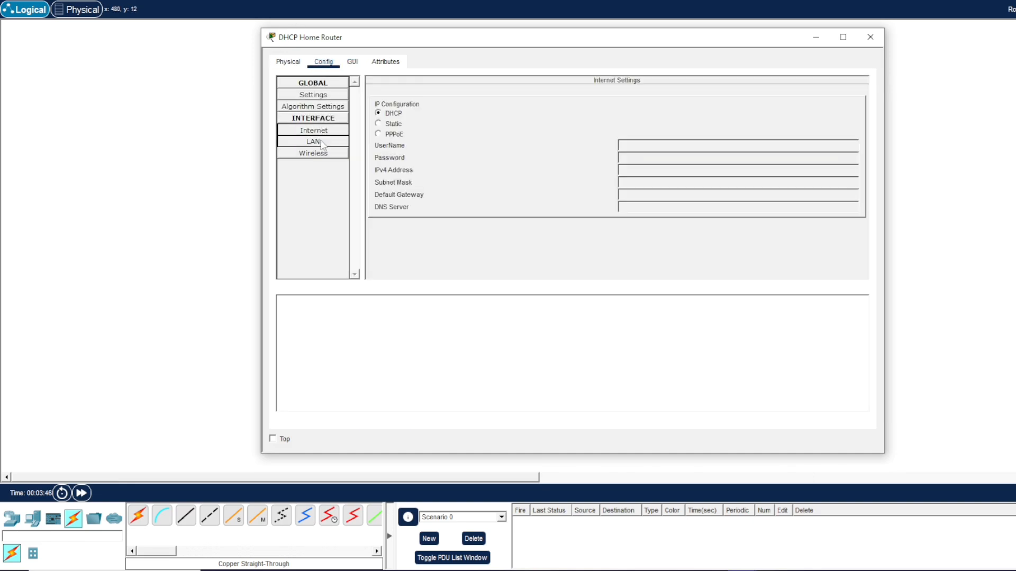
click(320, 144)
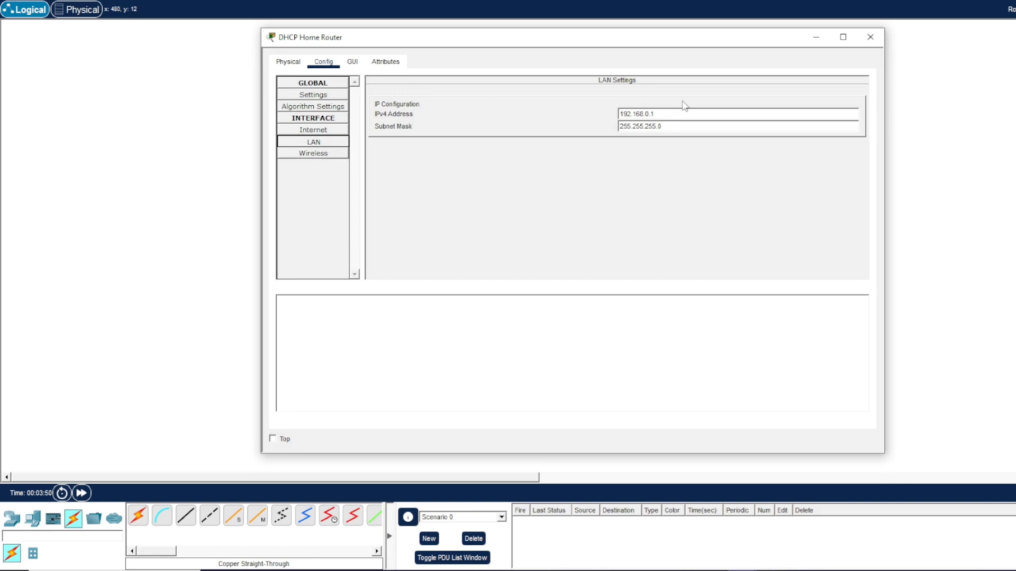
click(671, 112)
click(353, 61)
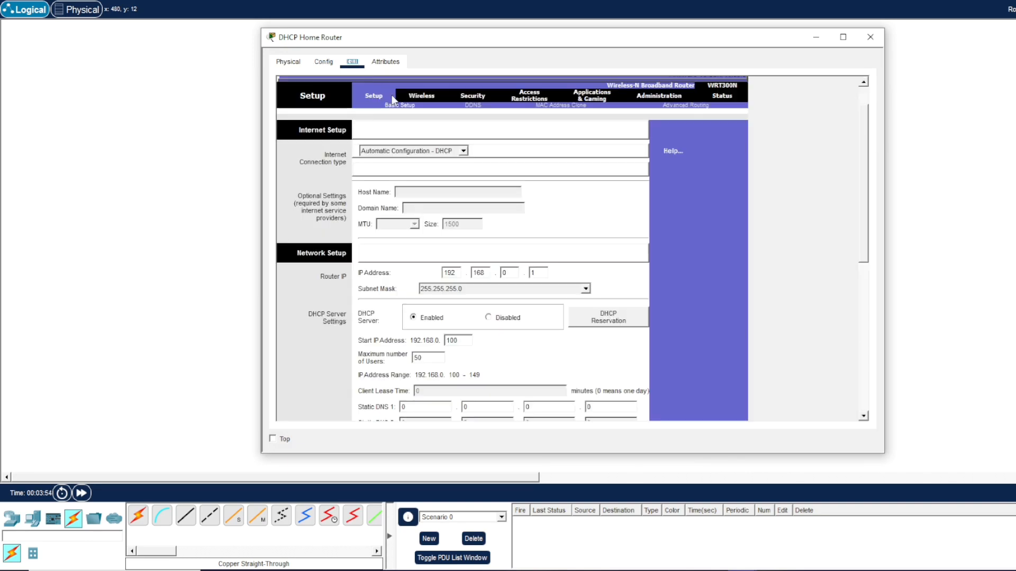
click(324, 62)
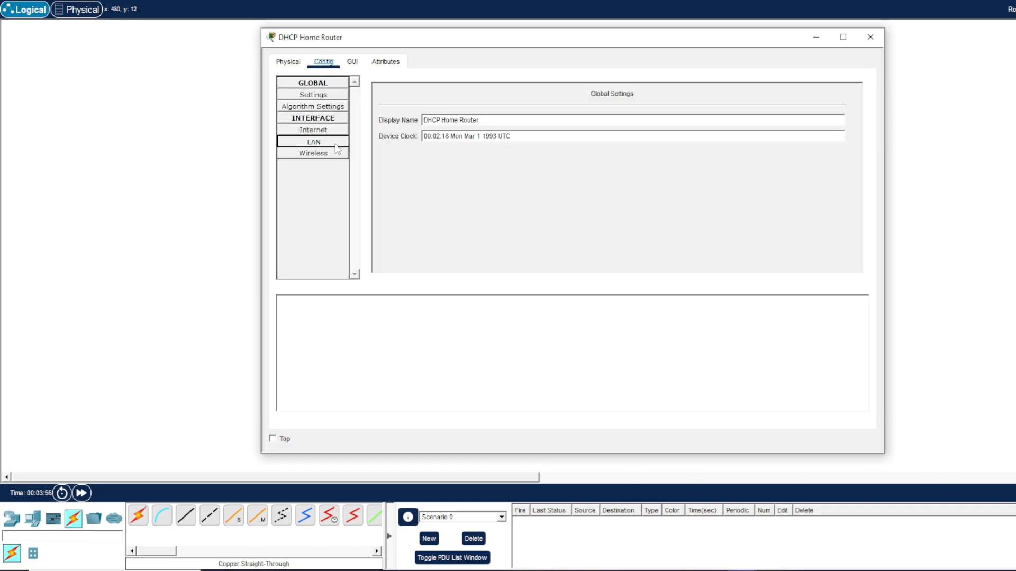
click(317, 142)
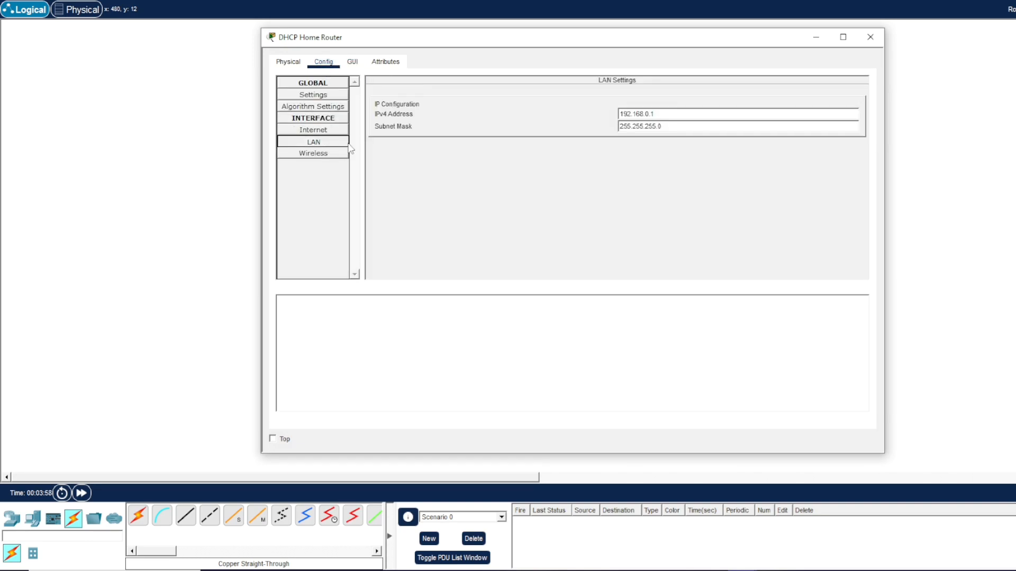
Set the router's LAN IP address to 192.168.5.1 in the web setup page and close the router window.
click(356, 64)
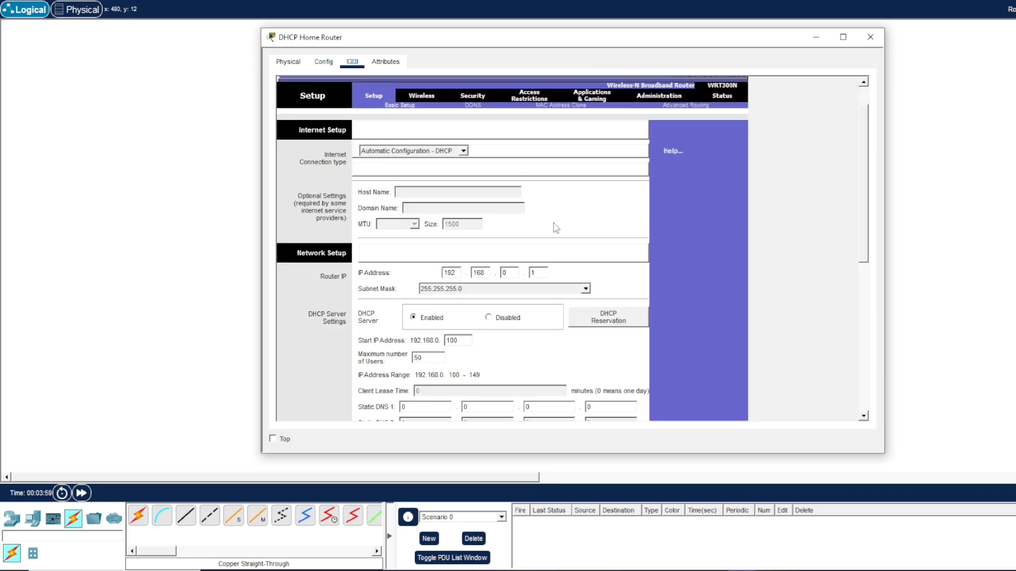
double_click(483, 273)
double_click(512, 273)
scroll(503, 336, down, 3)
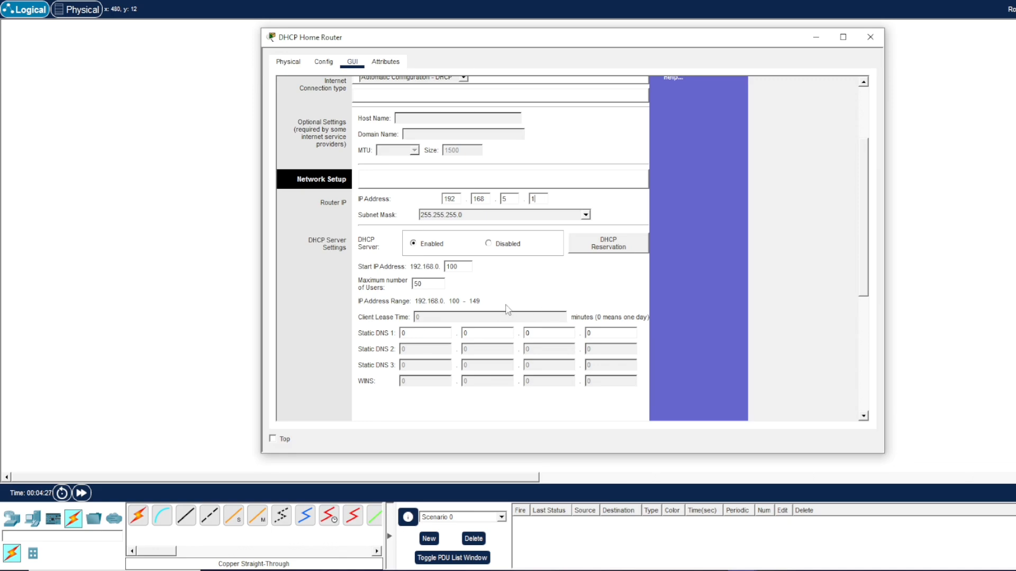
click(870, 36)
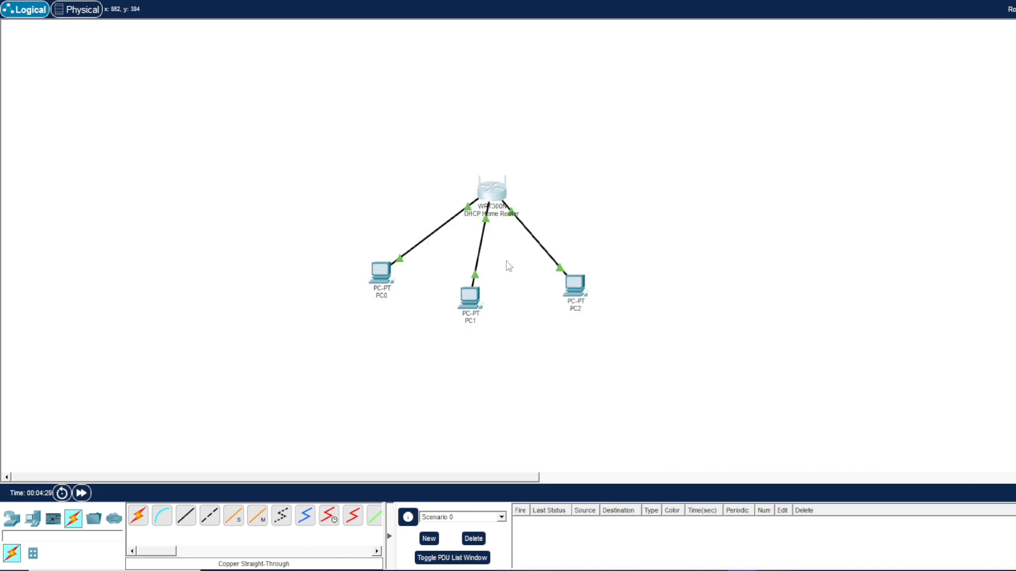
Open PC0's IP Configuration and switch its IPv4 setting to DHCP.
click(379, 271)
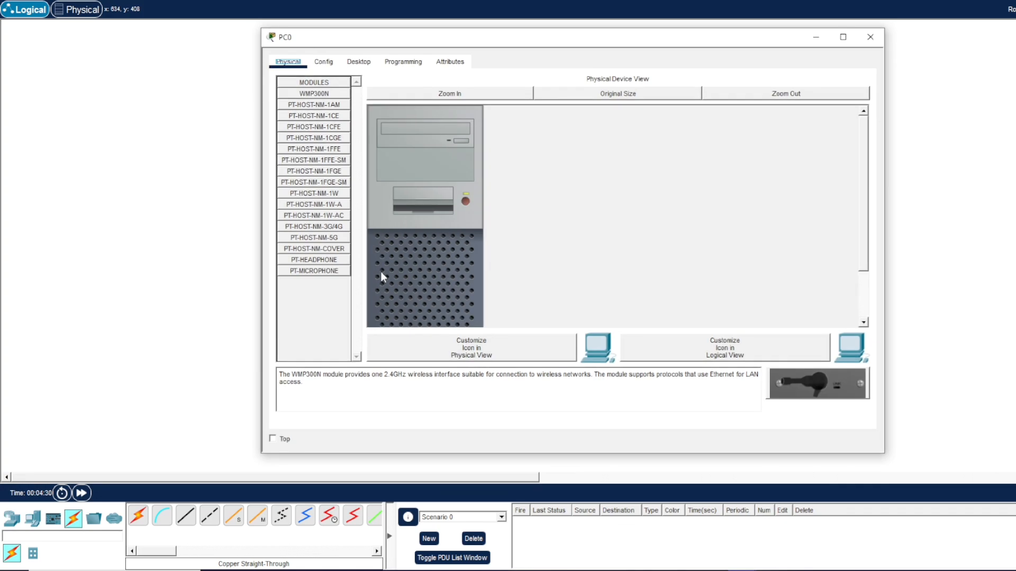
click(358, 62)
click(333, 118)
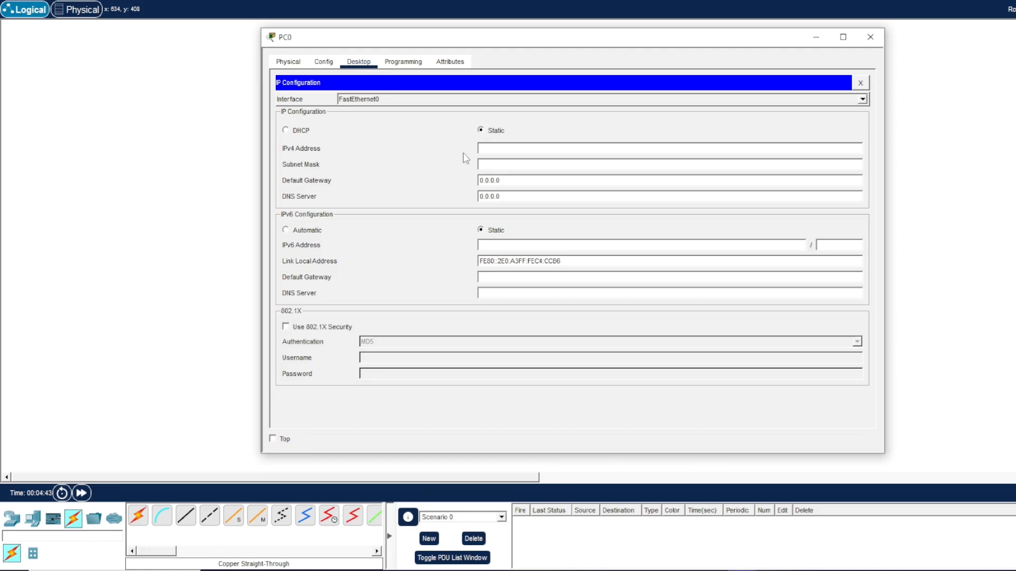
click(286, 131)
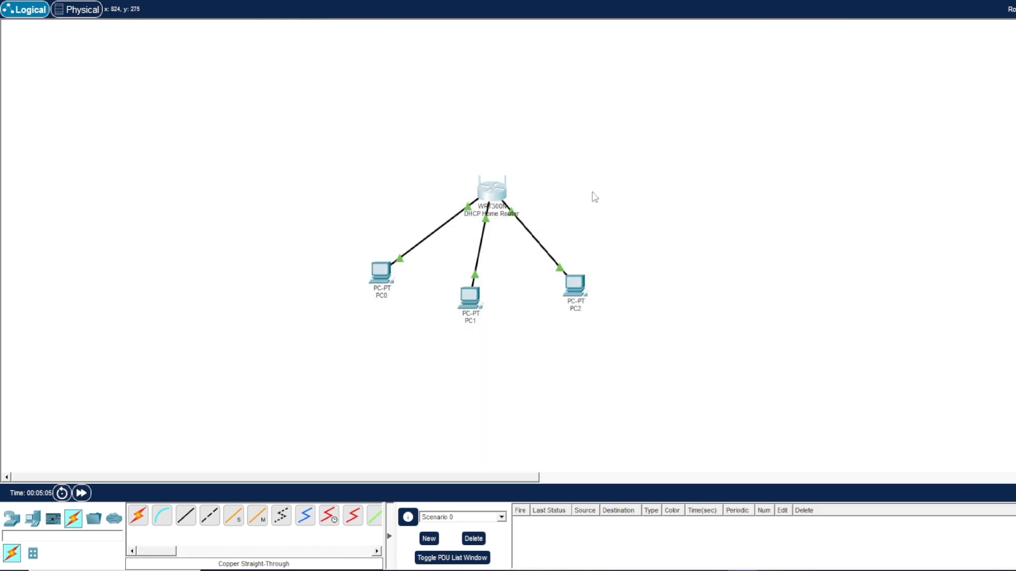
Change the router's LAN IP to 192.168.8.1, set the DHCP start address to 128 and maximum users to 75, then save and close.
scroll(631, 262, down, 2)
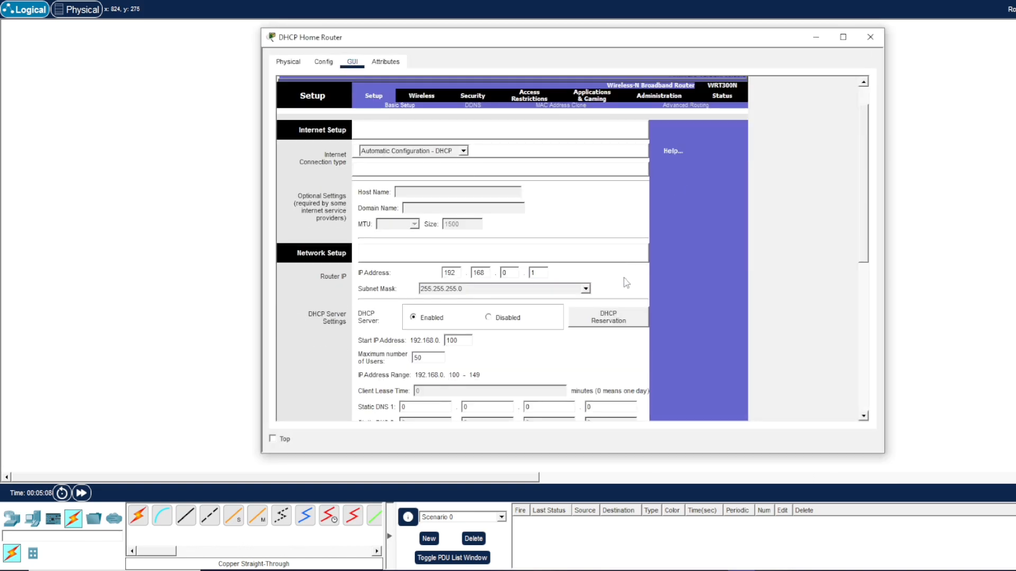
scroll(626, 283, down, 5)
scroll(628, 286, down, 5)
scroll(629, 290, up, 5)
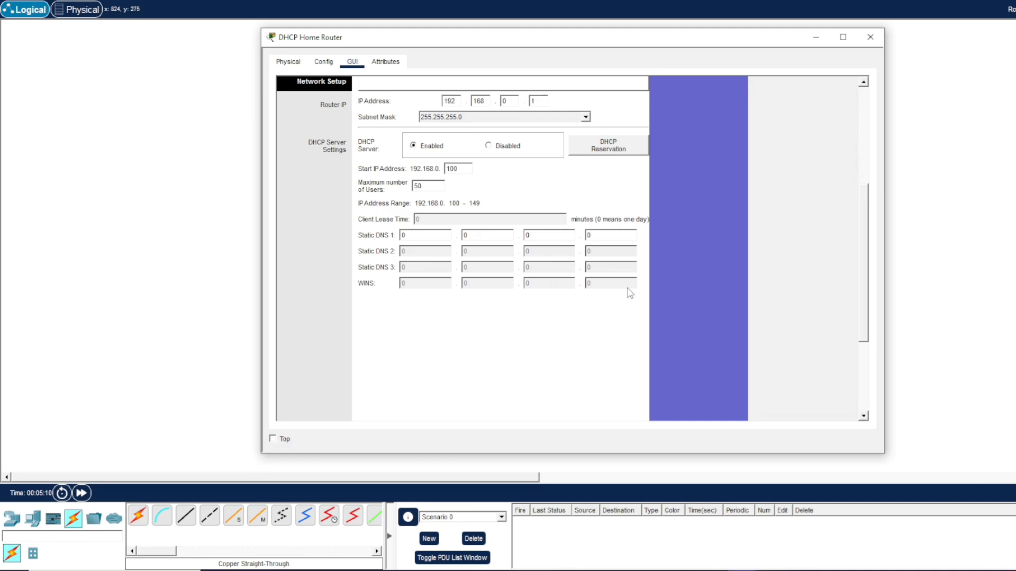
scroll(491, 172, up, 3)
click(504, 174)
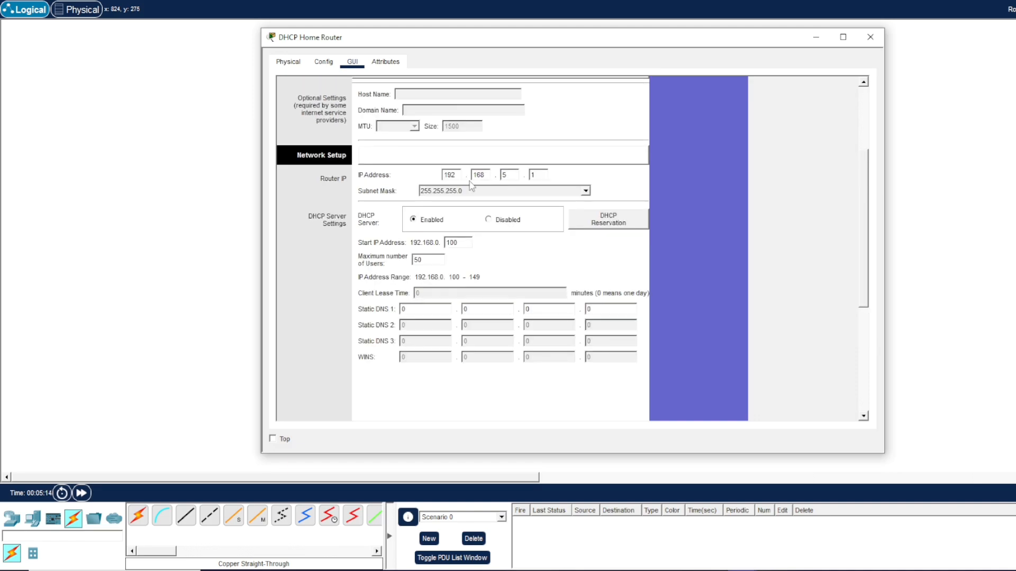
double_click(541, 176)
click(560, 263)
text(8)
key(Tab)
scroll(529, 278, down, 5)
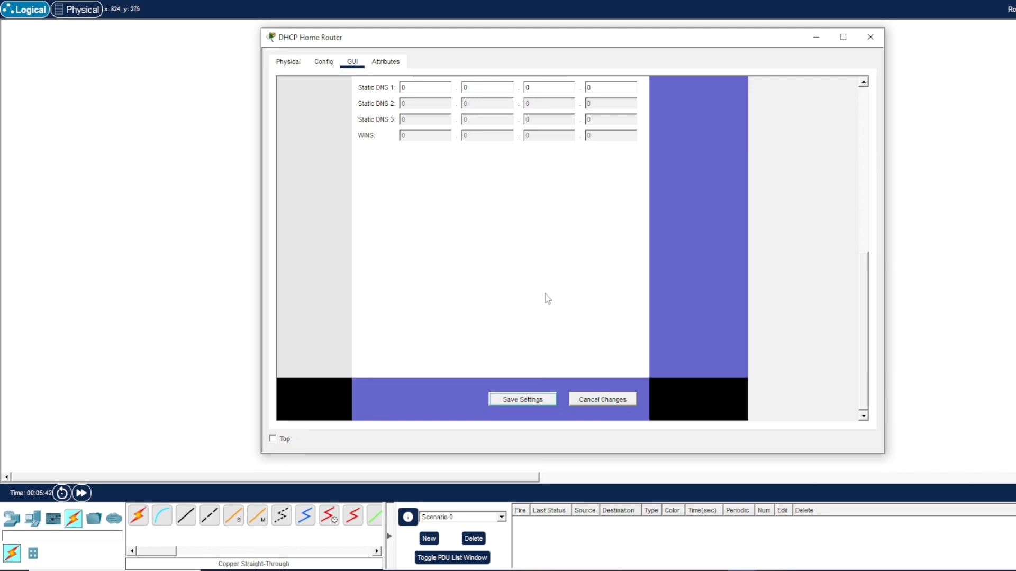
scroll(534, 311, up, 5)
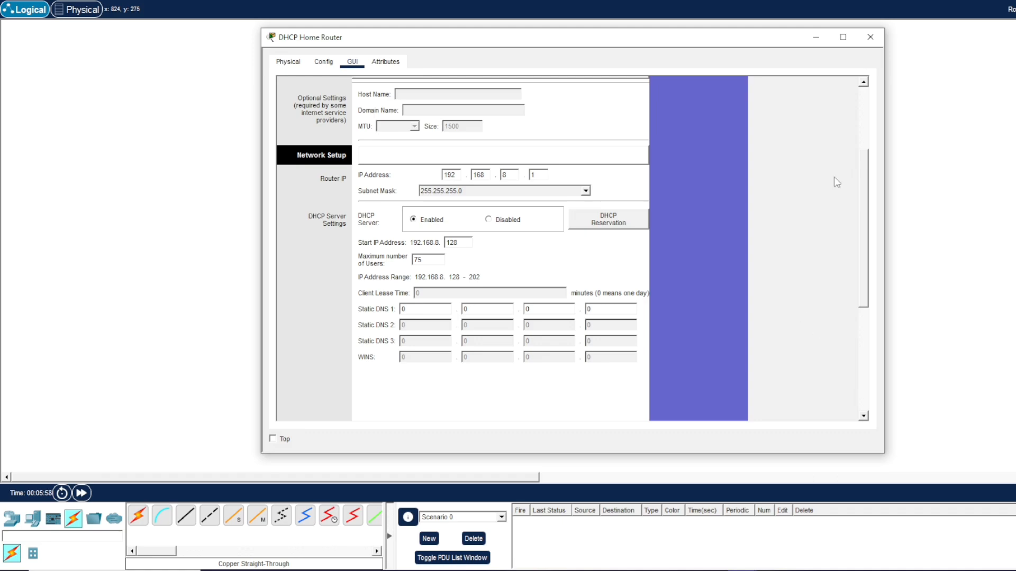
click(870, 38)
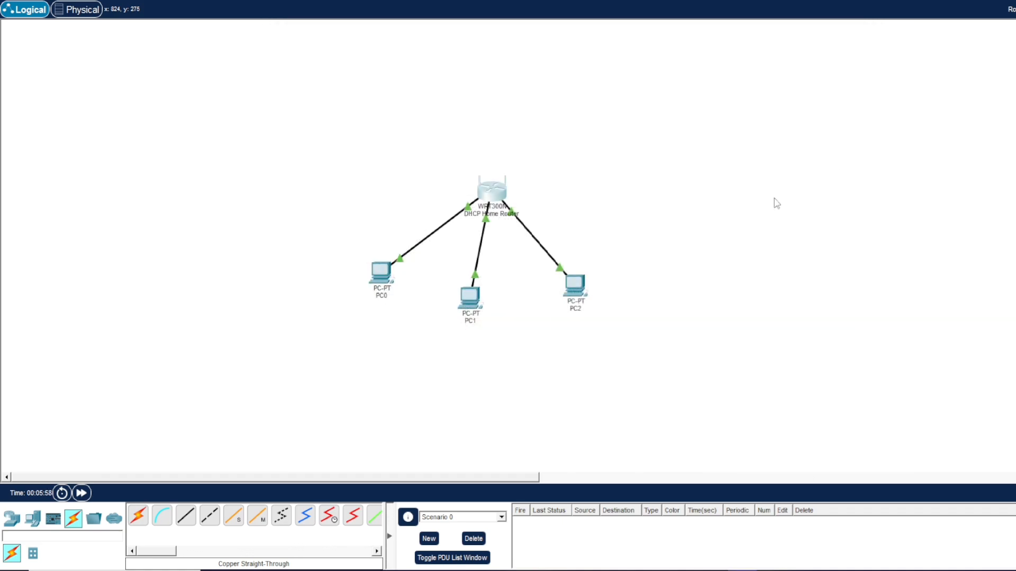
Renew PC0's address by switching its IP configuration to Static and back to DHCP.
click(390, 275)
click(353, 108)
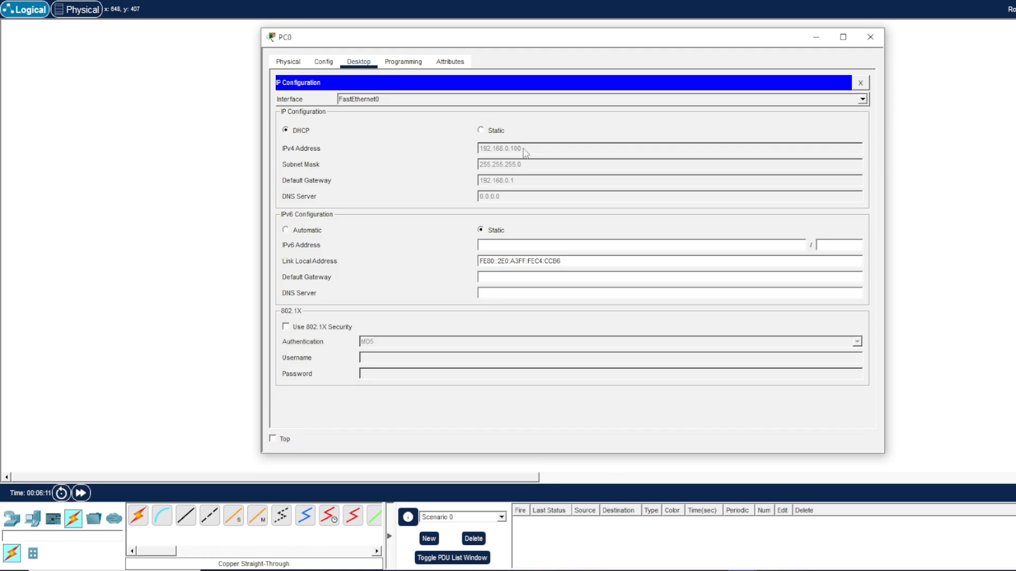
click(481, 131)
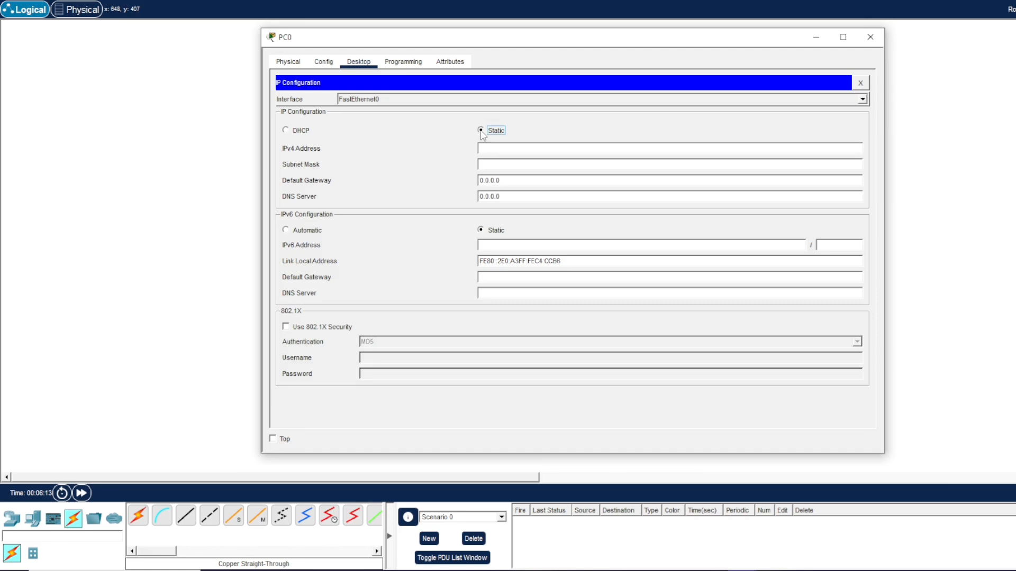
click(286, 130)
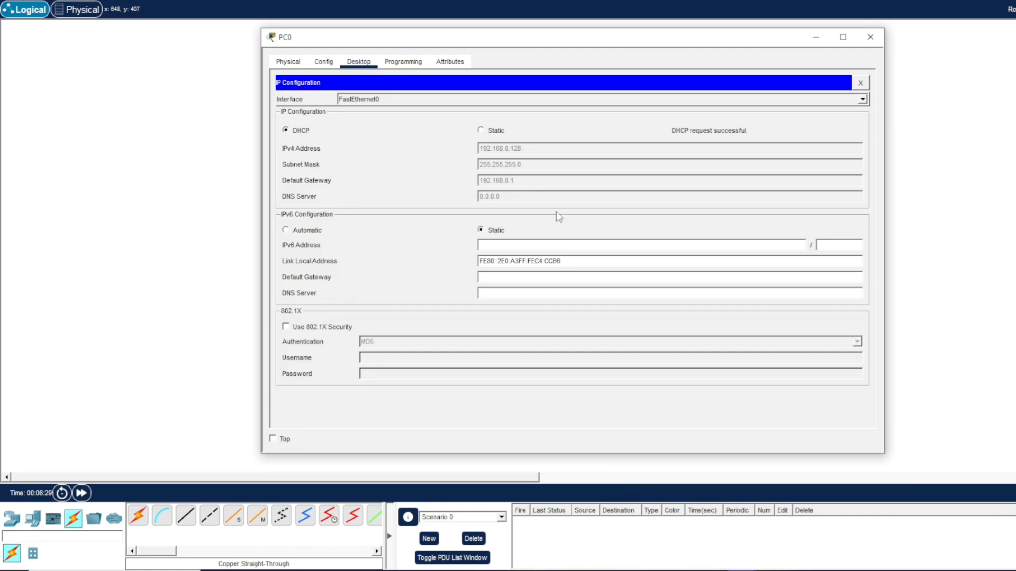
Run ipconfig in PC0's command prompt and close PC0's window.
click(323, 62)
click(288, 62)
click(399, 63)
click(358, 62)
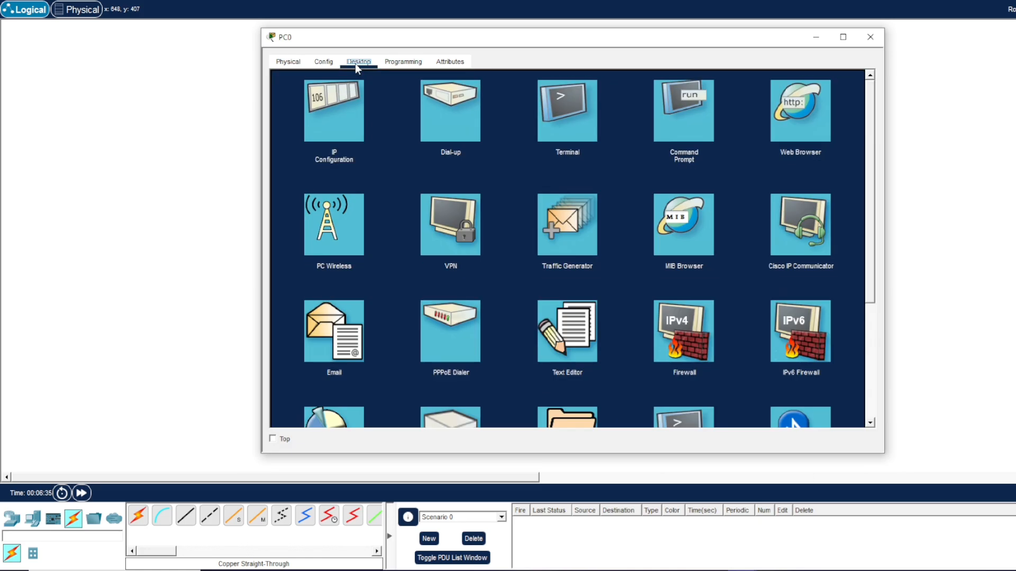
click(686, 131)
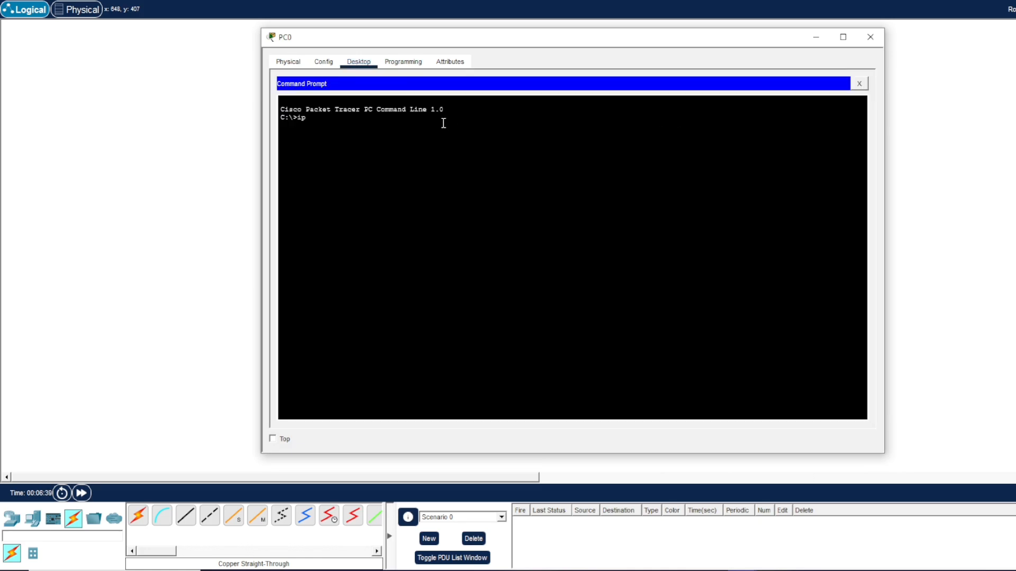
text(ipconfig)
key(Return)
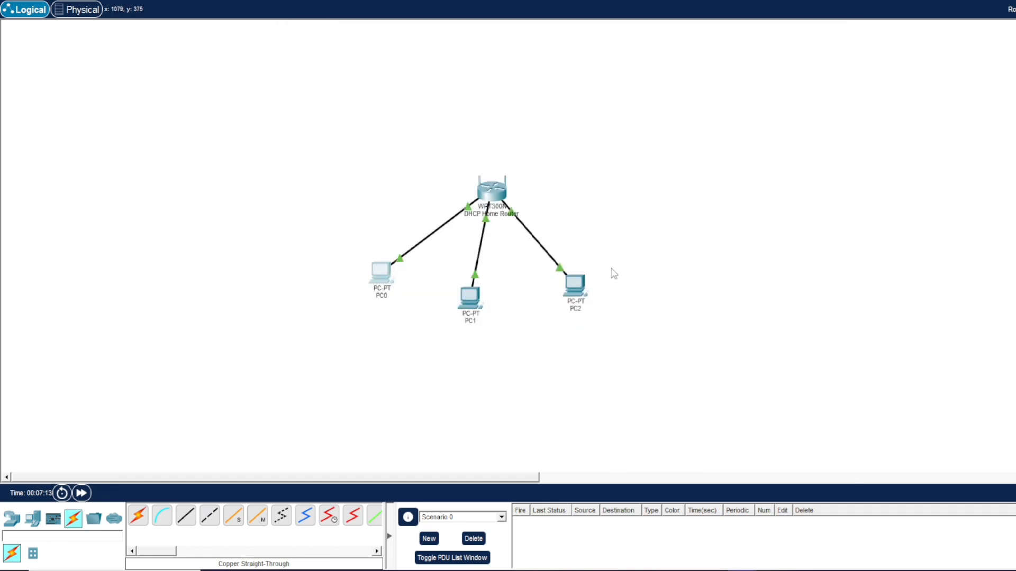
click(870, 37)
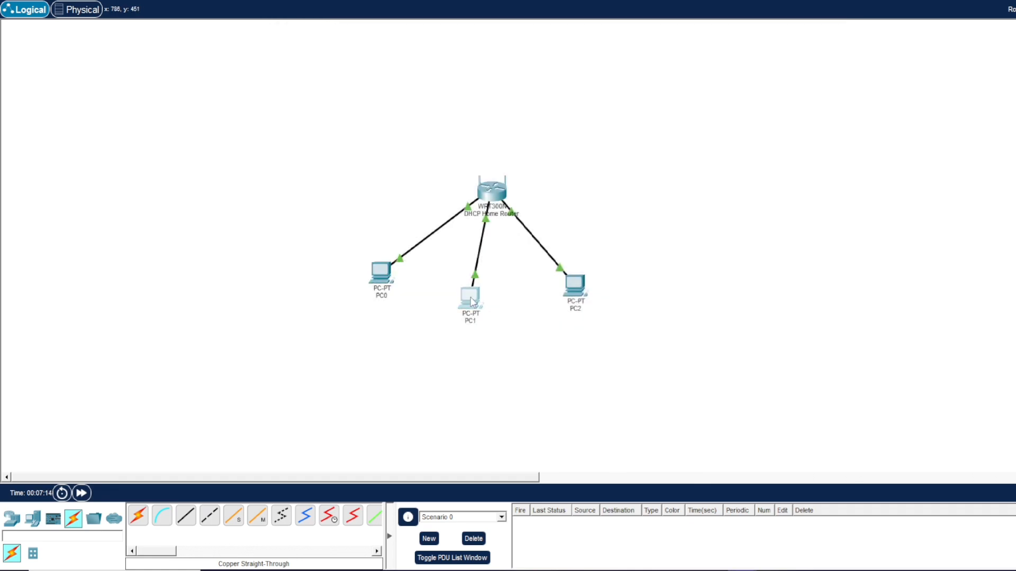
Set PC1's IP configuration to DHCP and close its window.
double_click(470, 299)
click(324, 63)
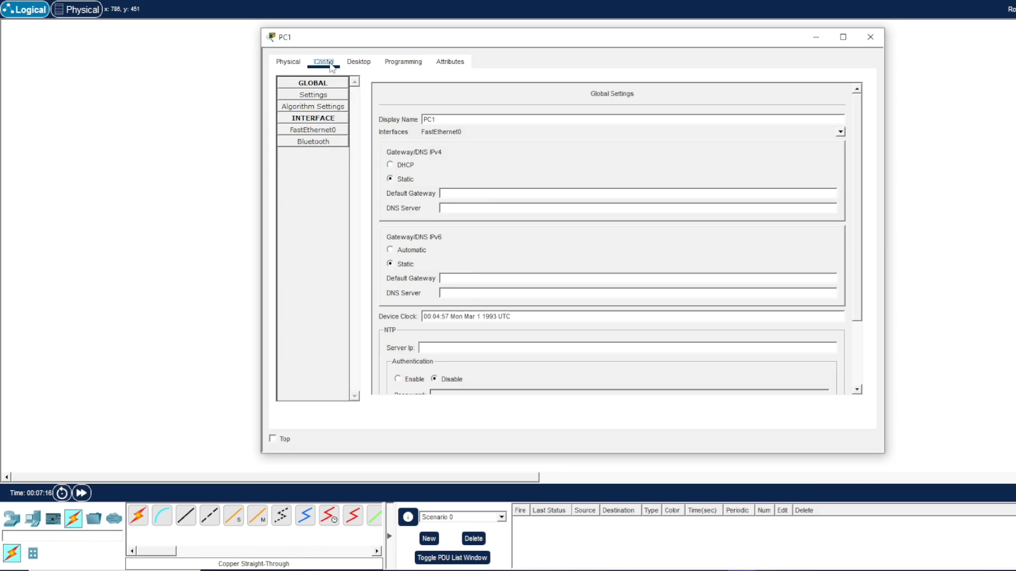
click(363, 65)
click(341, 115)
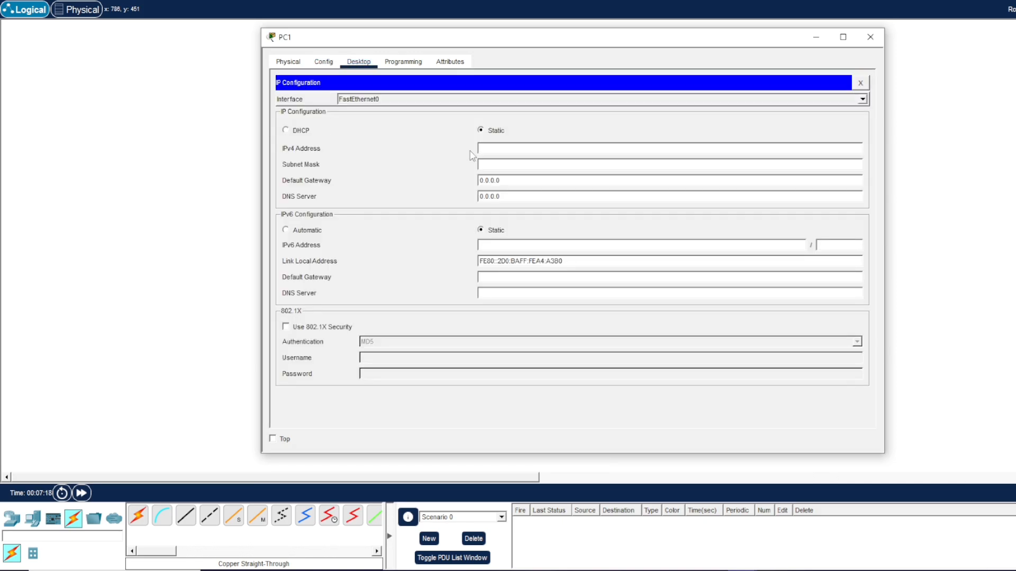
click(287, 130)
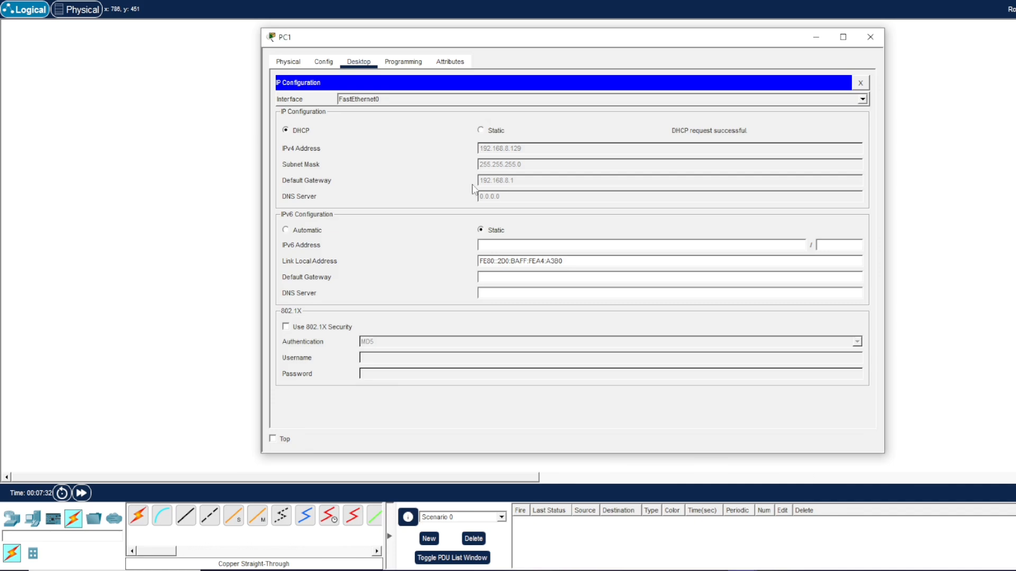
click(870, 37)
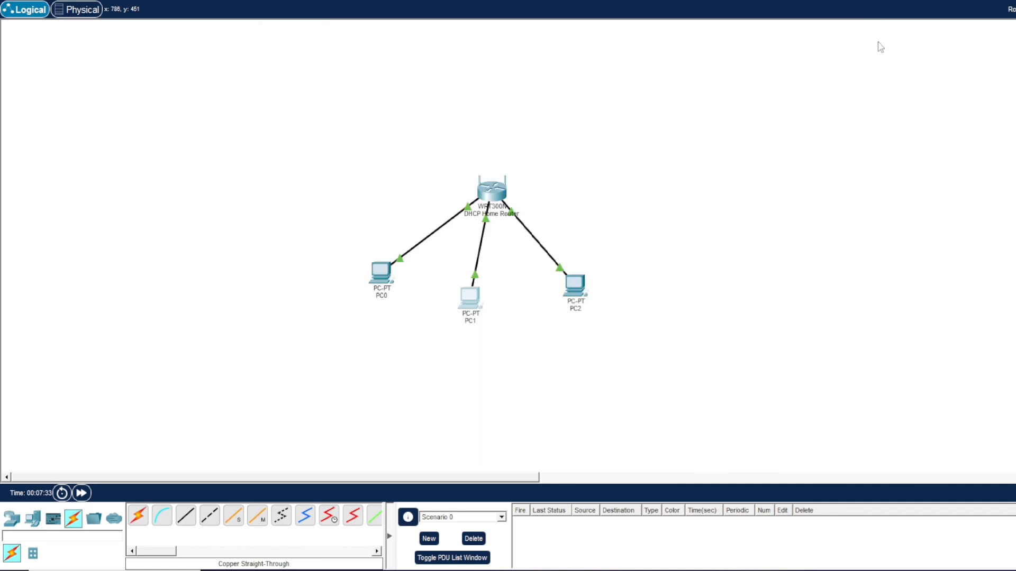
Set PC2's IP configuration to DHCP, toggling Static and back, and close its window.
click(573, 282)
click(359, 63)
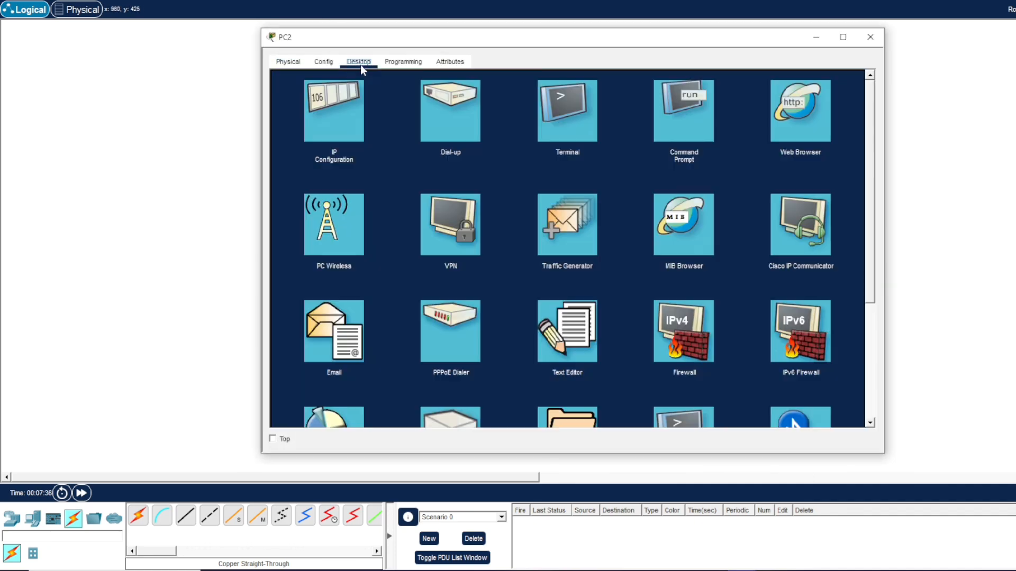
click(340, 110)
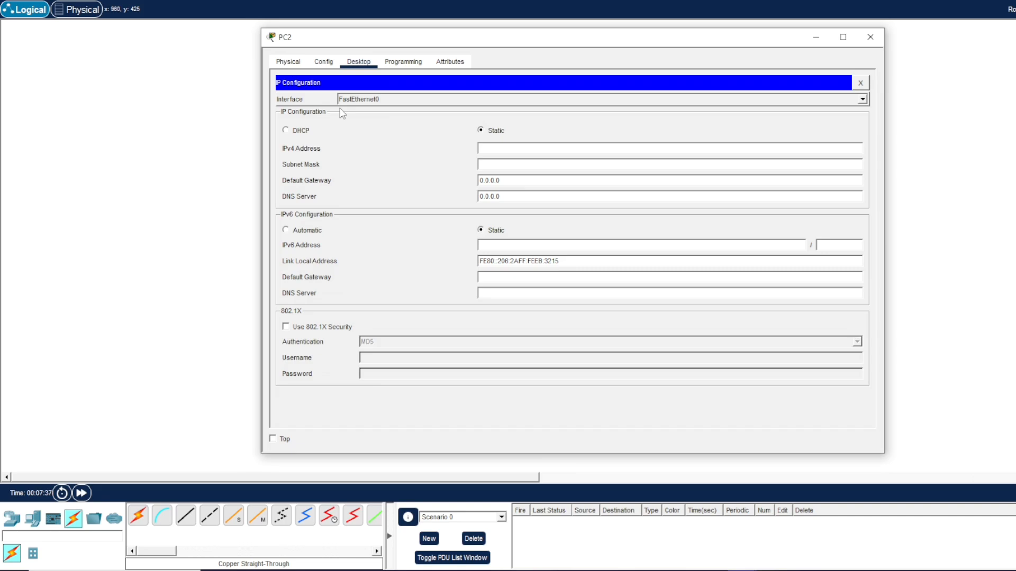
click(285, 131)
click(481, 130)
click(285, 130)
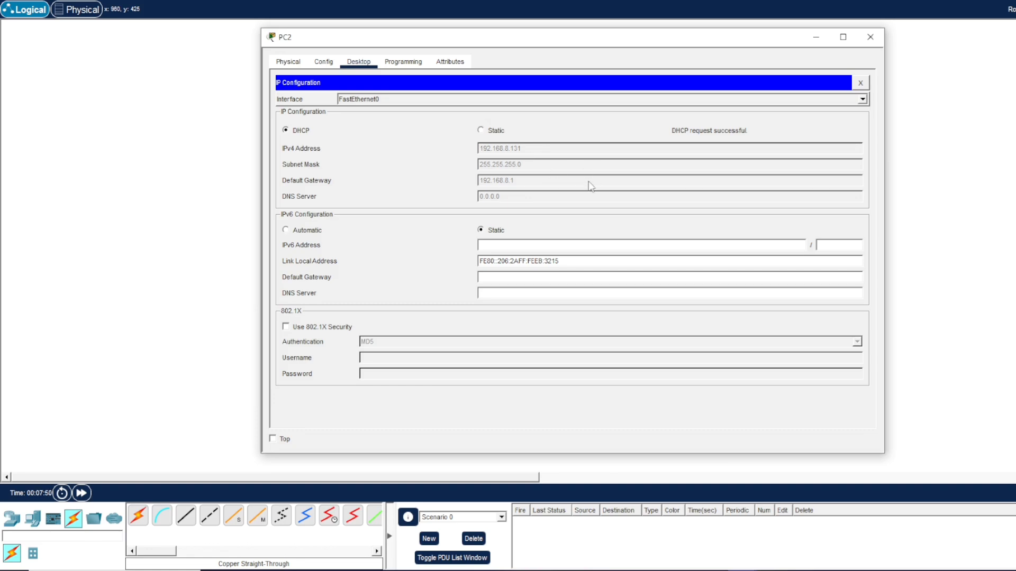
click(870, 37)
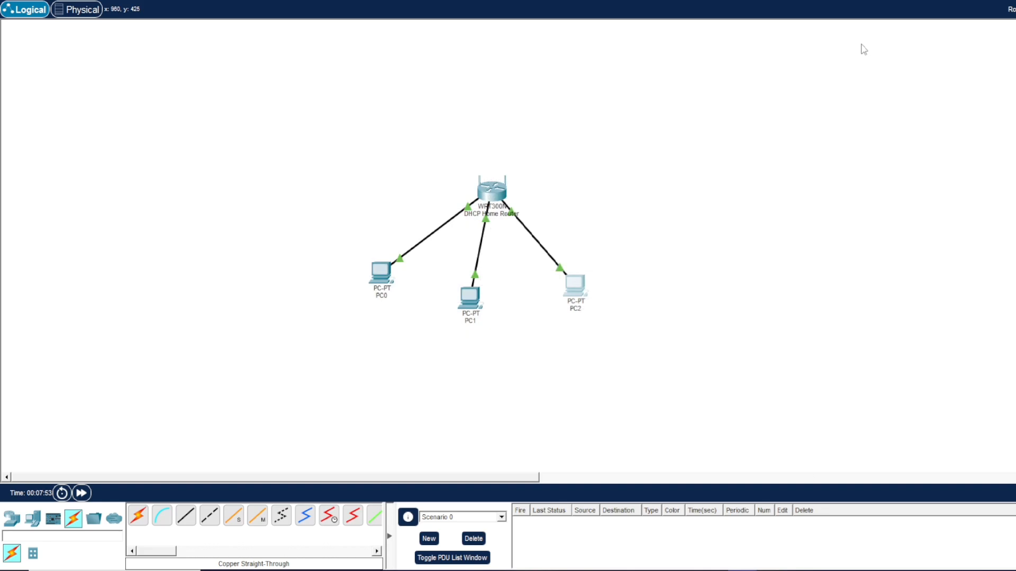
Check PC1's Config settings, run ipconfig in its command prompt, and close the window.
click(470, 298)
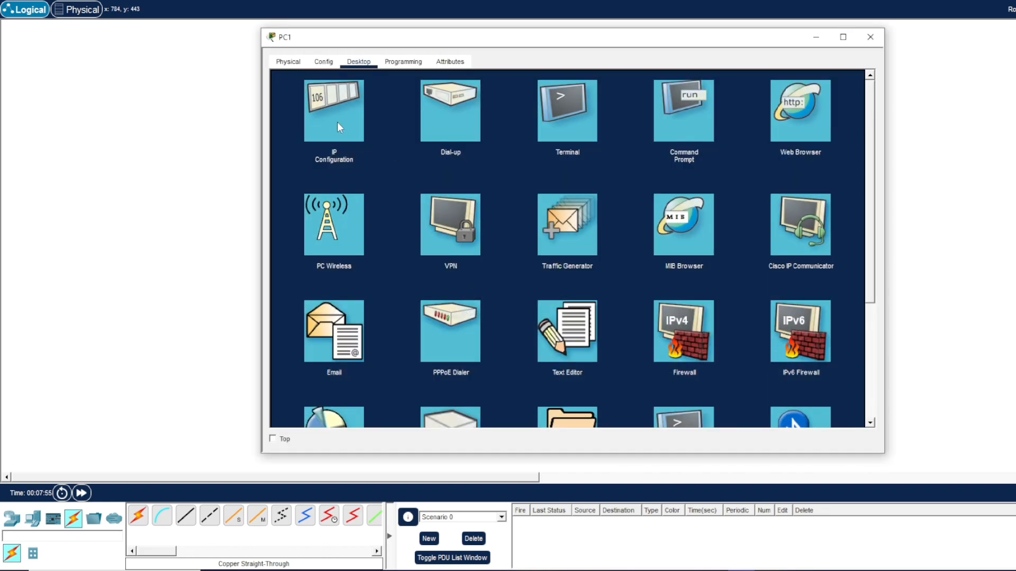
click(337, 122)
click(324, 62)
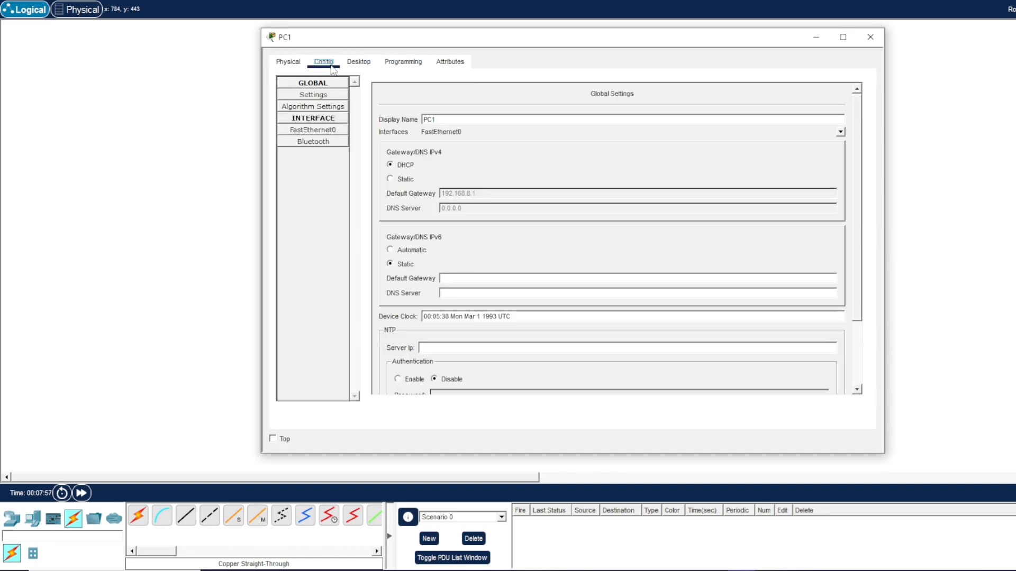
click(359, 62)
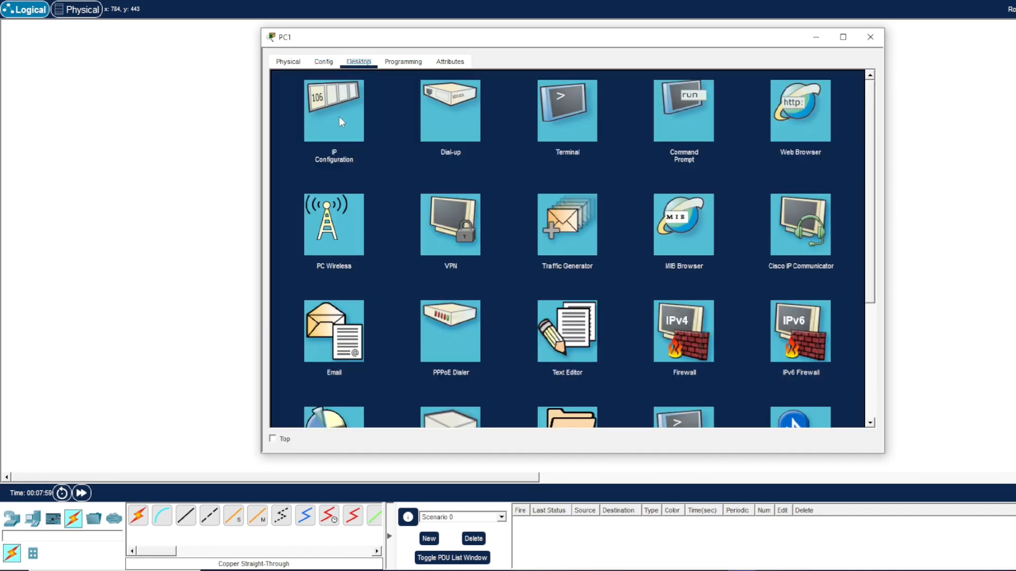
click(656, 107)
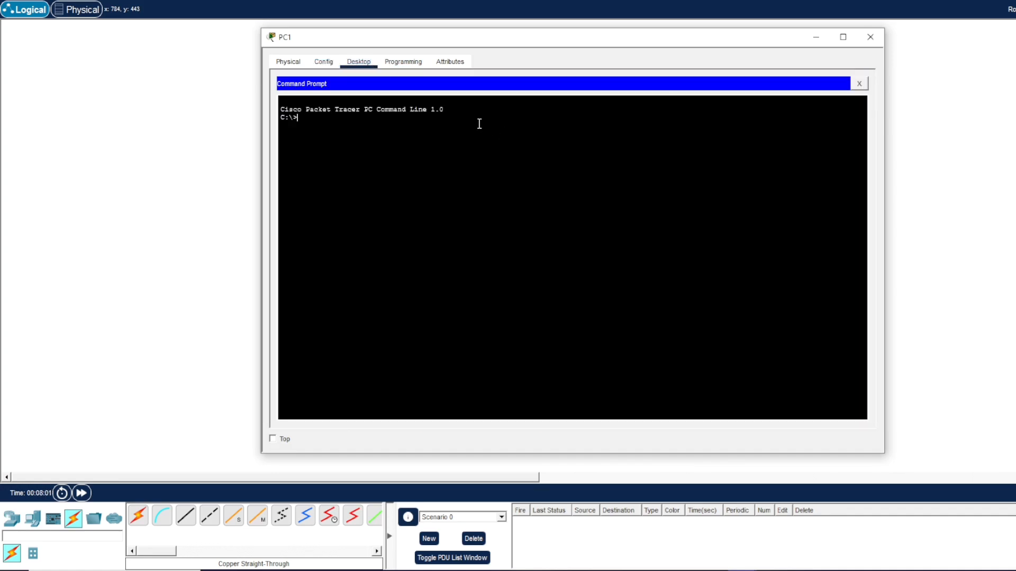
text(ip config)
key(Return)
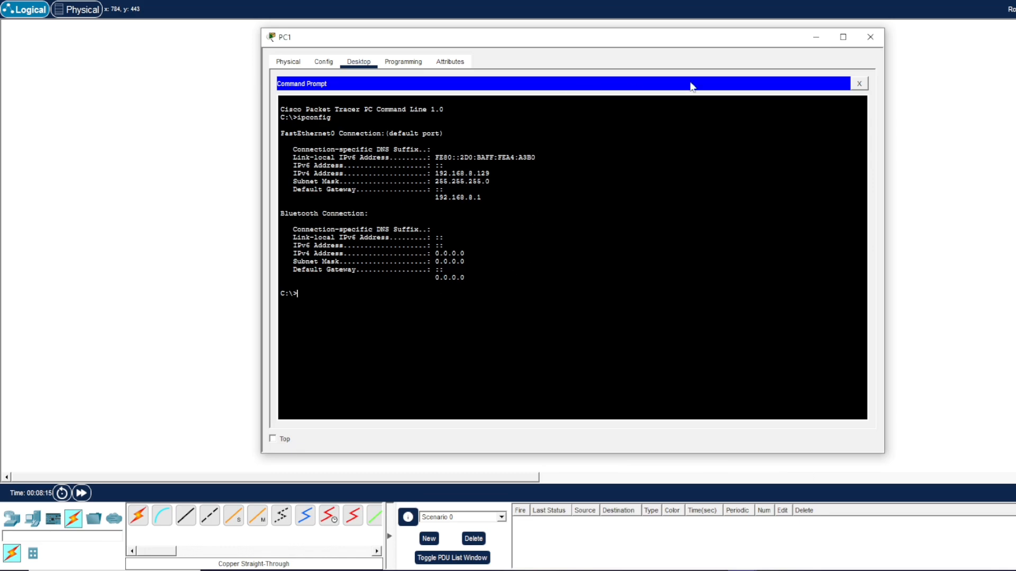
click(871, 37)
Open PC2's command prompt and run ipconfig.
click(572, 286)
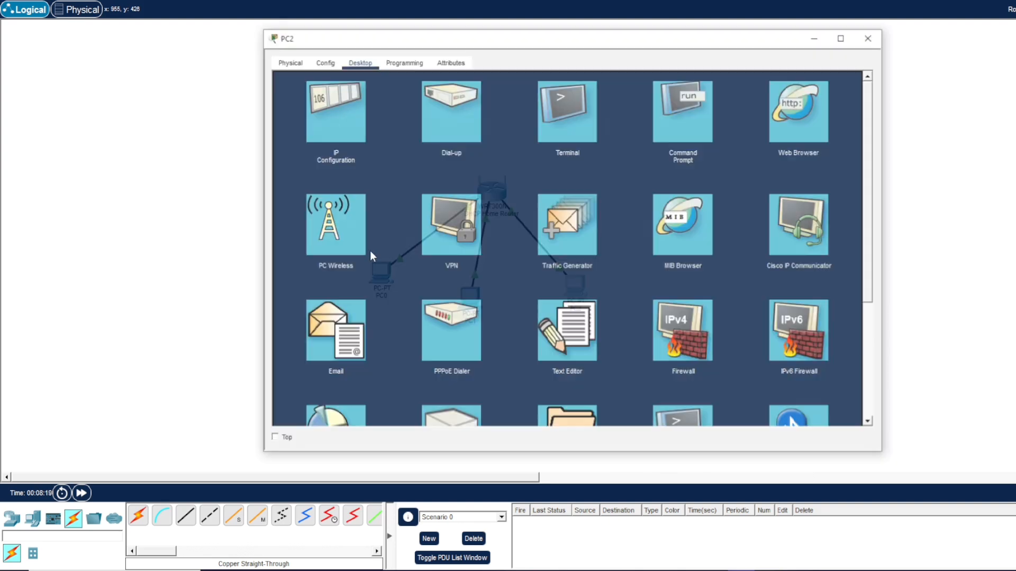
click(690, 125)
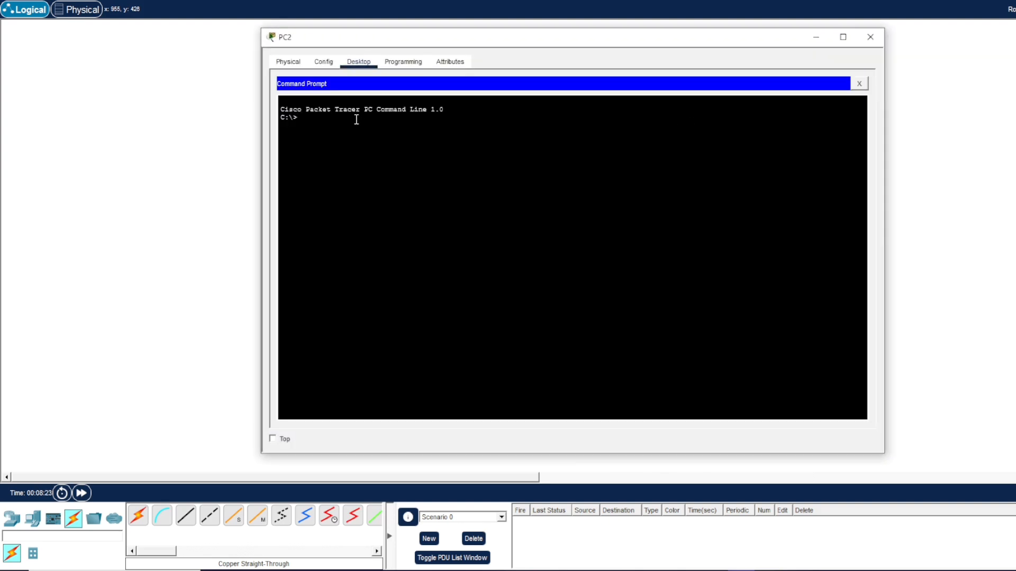
text(ipconfig)
key(Return)
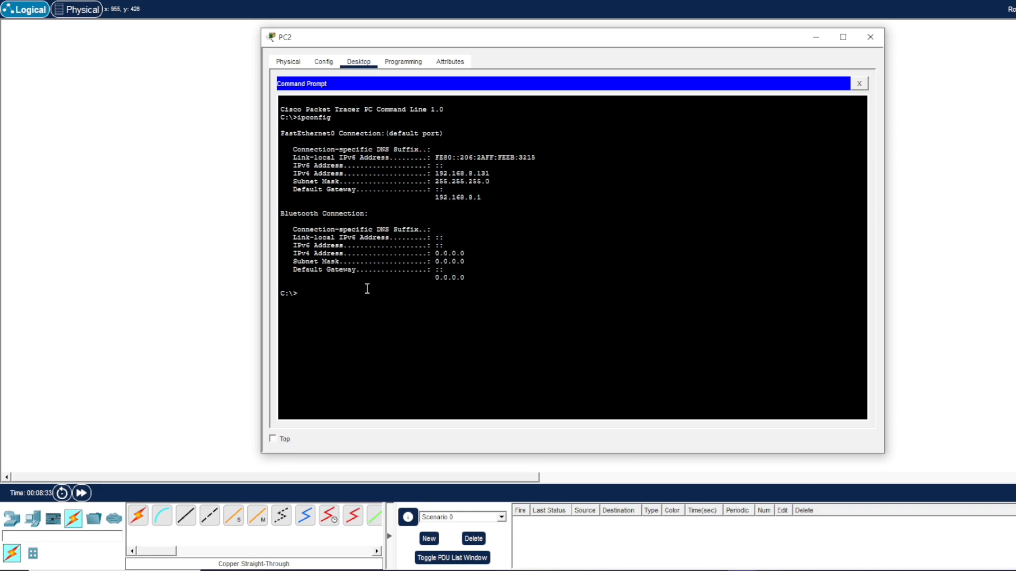
Ping 192.168.8.128 and 192.168.8.129 from PC2's command prompt.
text(ping 192.168.8.128)
key(Return)
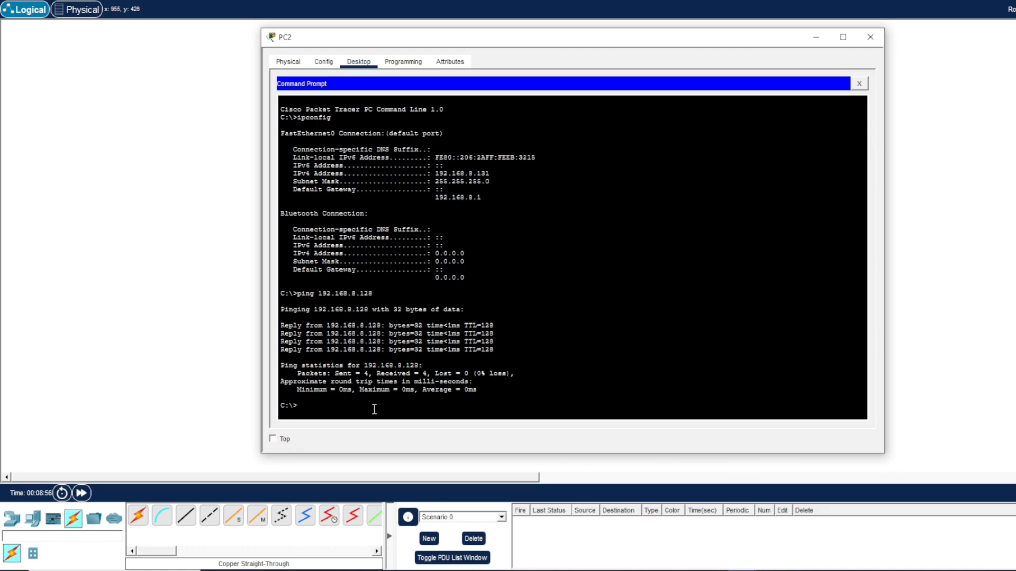
text(ing 192.168.8.129)
key(Return)
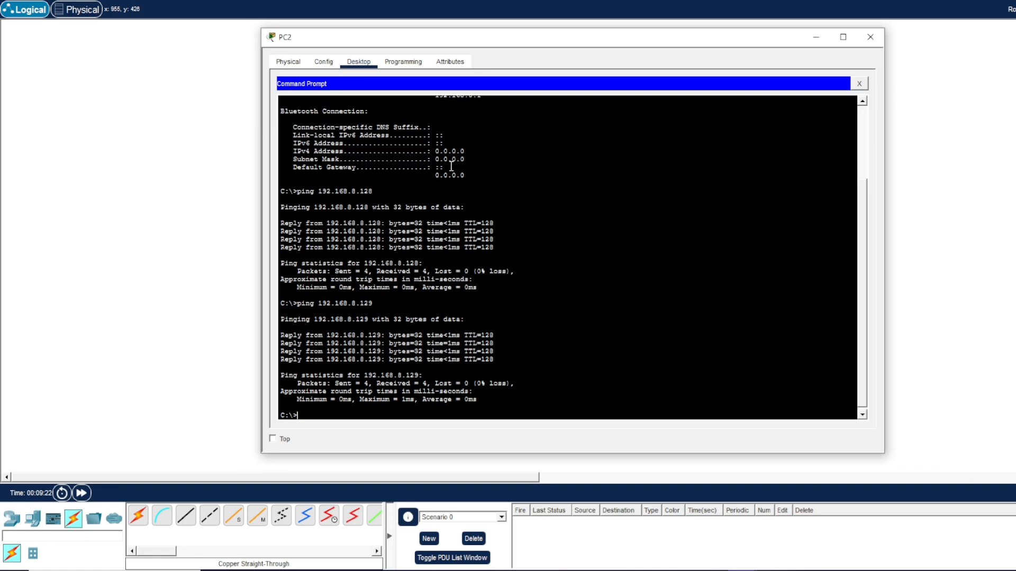
Examine PC2's global gateway settings in its Config tab before returning to the Desktop.
click(325, 64)
click(294, 65)
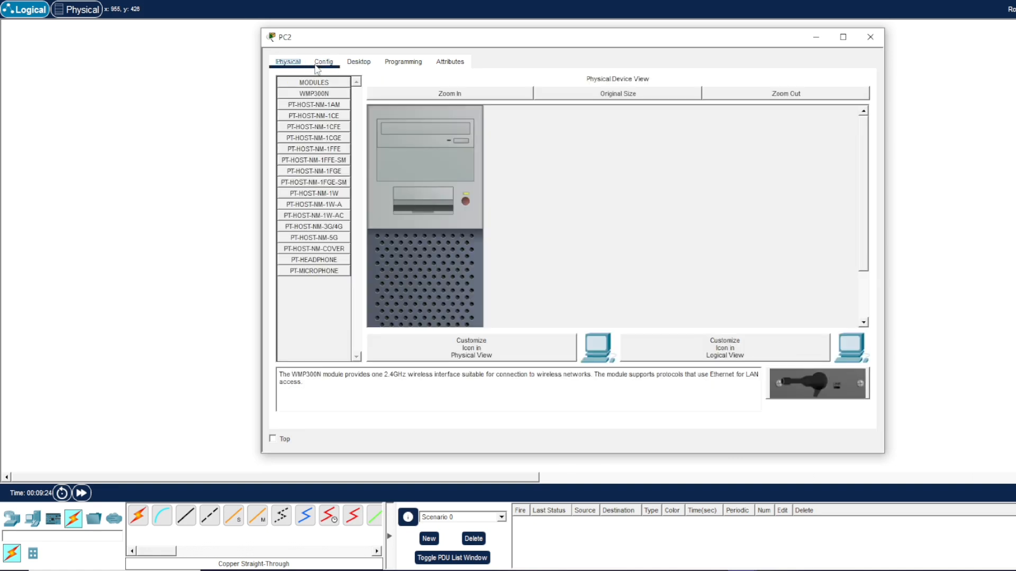
click(316, 65)
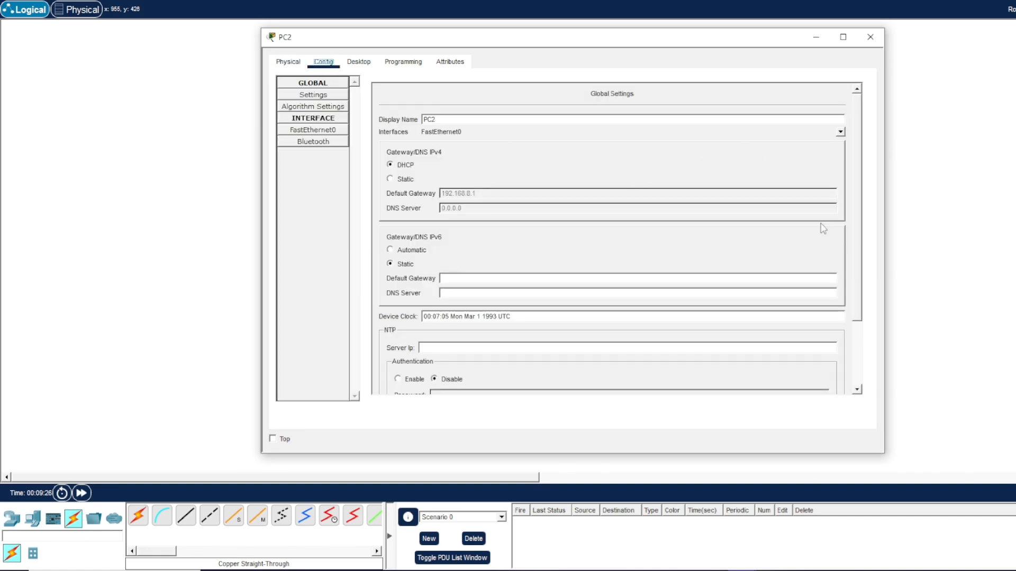
mouse_move(861, 172)
mouse_down()
mouse_move(863, 267)
mouse_move(861, 170)
mouse_up()
click(360, 62)
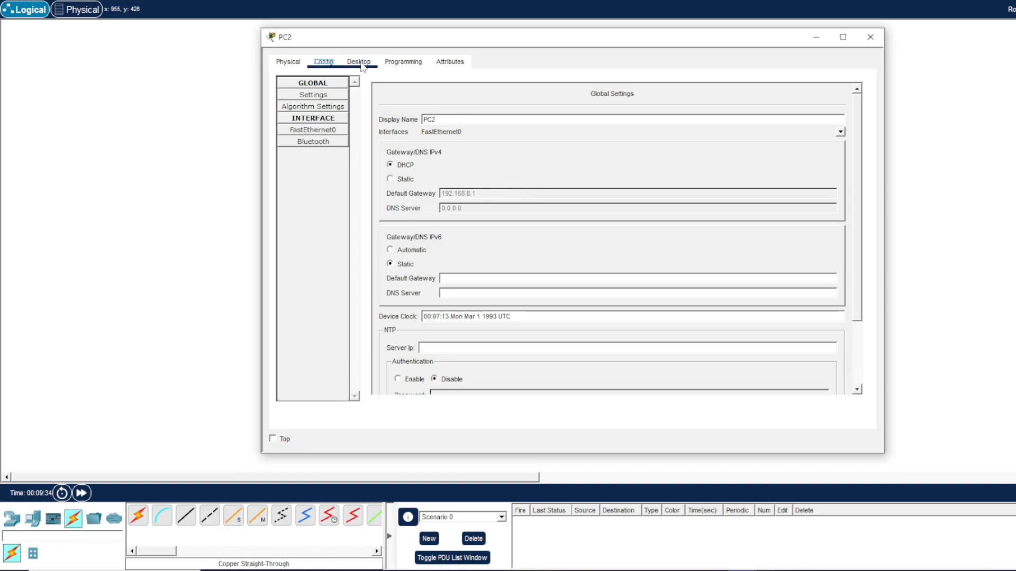